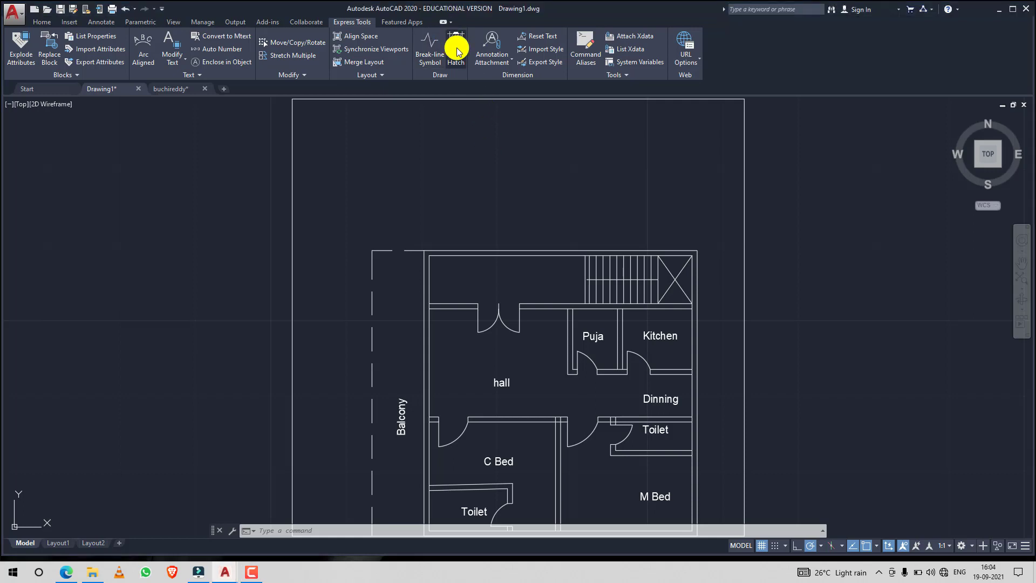
Start a Super Hatch using the image file WhatsApp Image 2021-02-04 at 3.55.17 PM, with insertion point and scale specified on-screen
left_click(456, 51)
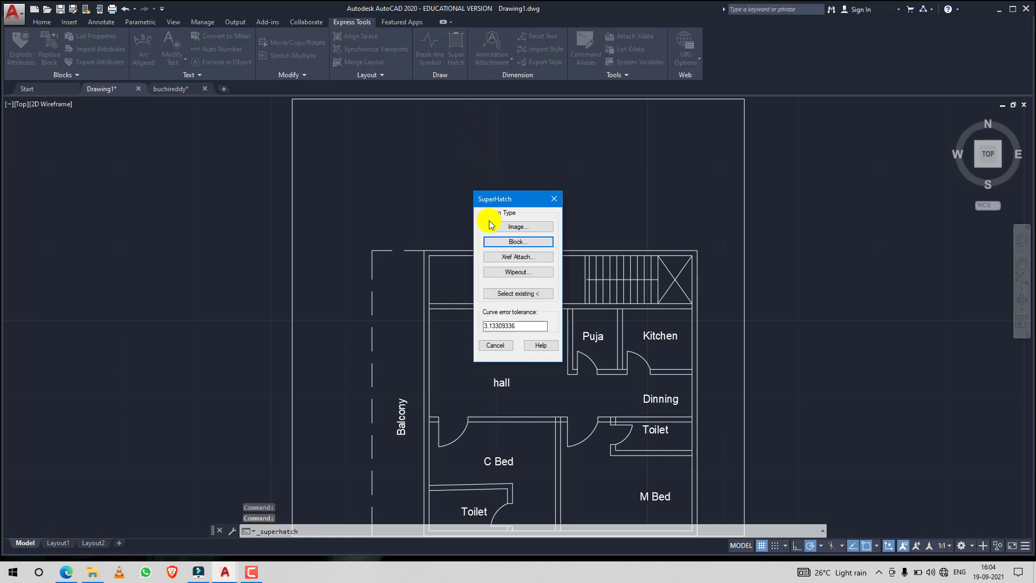
left_click(490, 226)
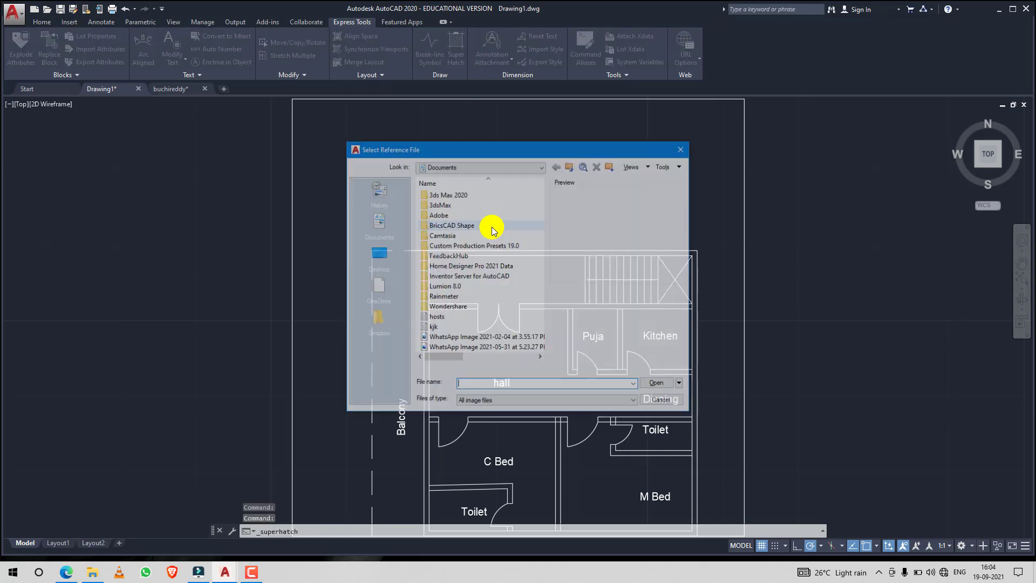
left_click(471, 338)
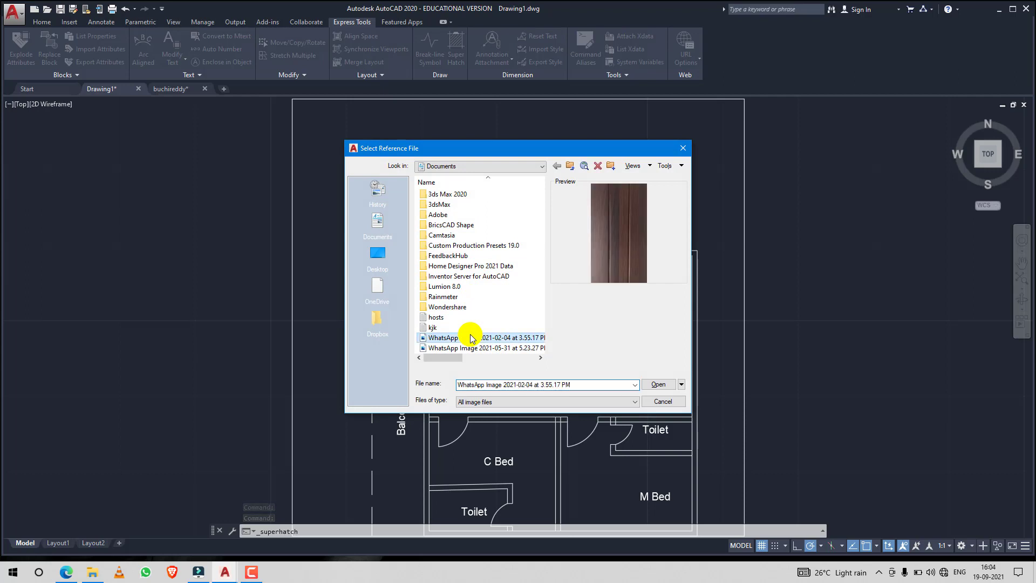
left_click(661, 384)
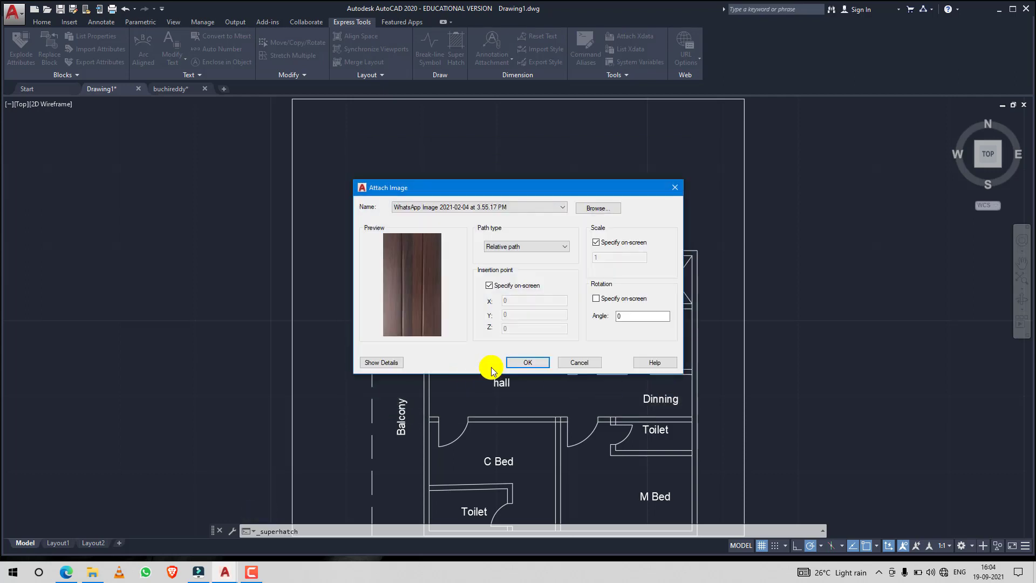
left_click(527, 362)
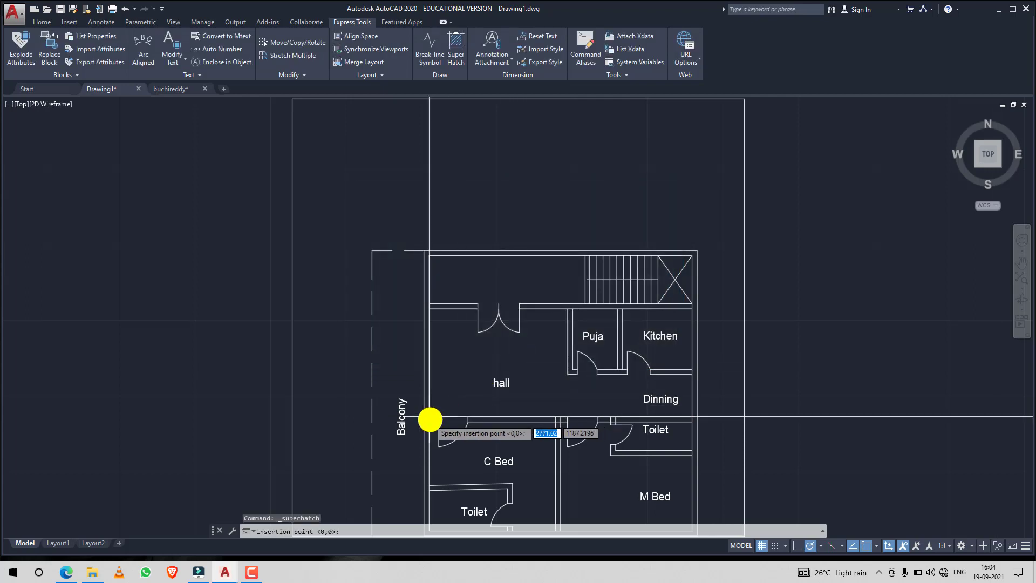
Place the wood image at the hall's lower-left inner corner with a scale factor of 0.05 and accept the placement
left_click(430, 419)
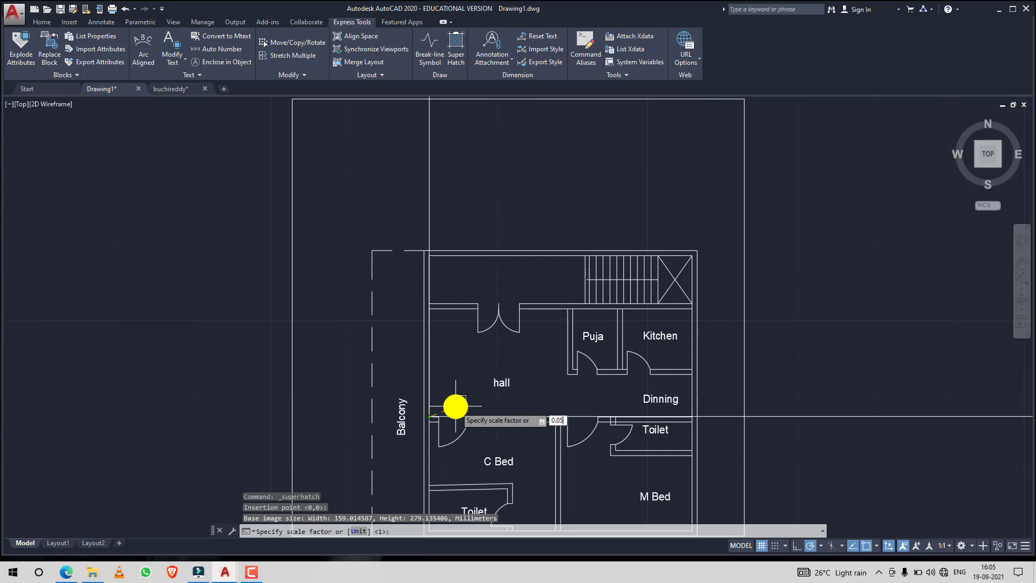
type("0.05")
key("Return")
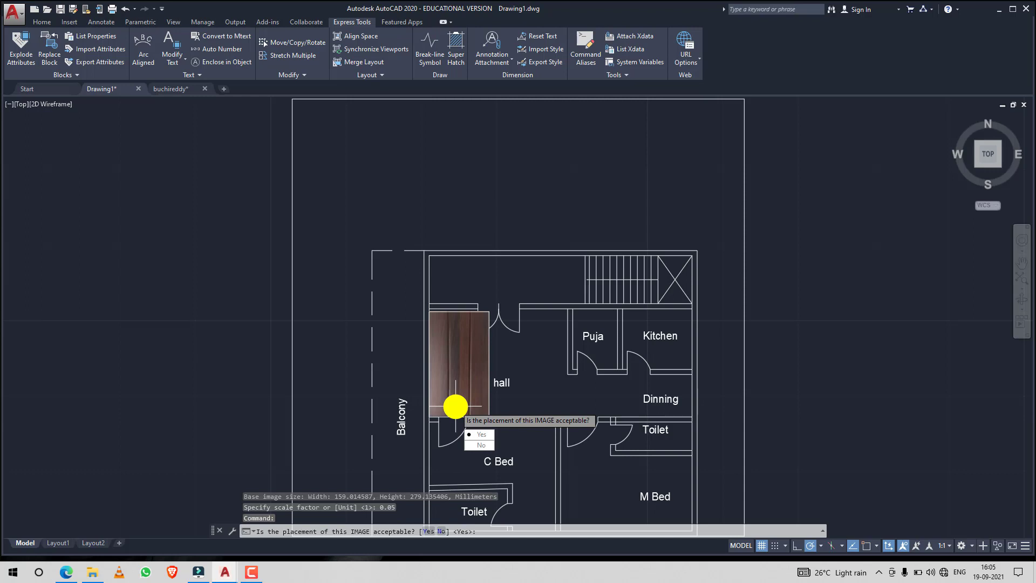
key("Return")
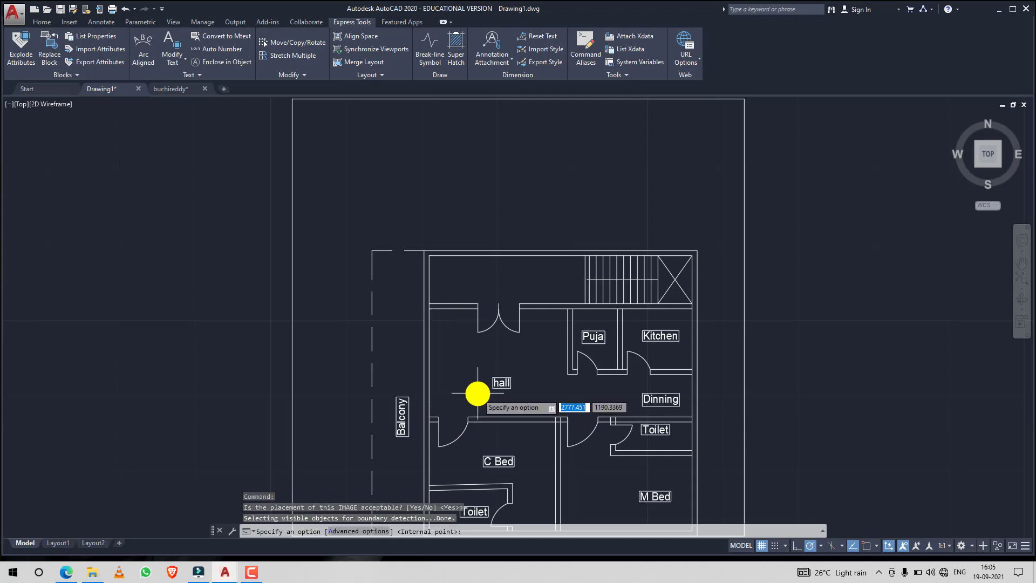
Fill the connected hall and dining area with the wood image hatch
left_click(478, 393)
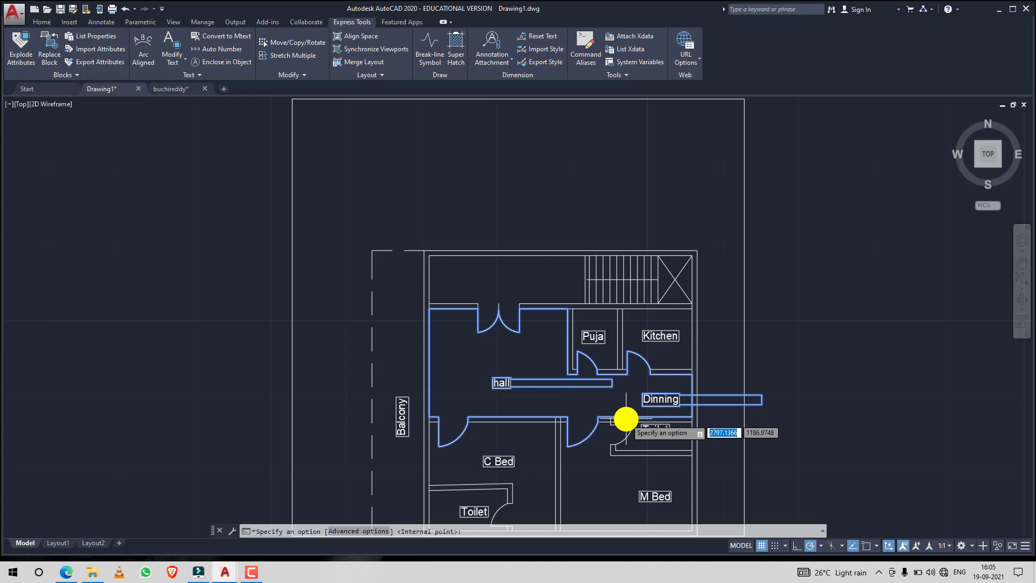
key("Escape")
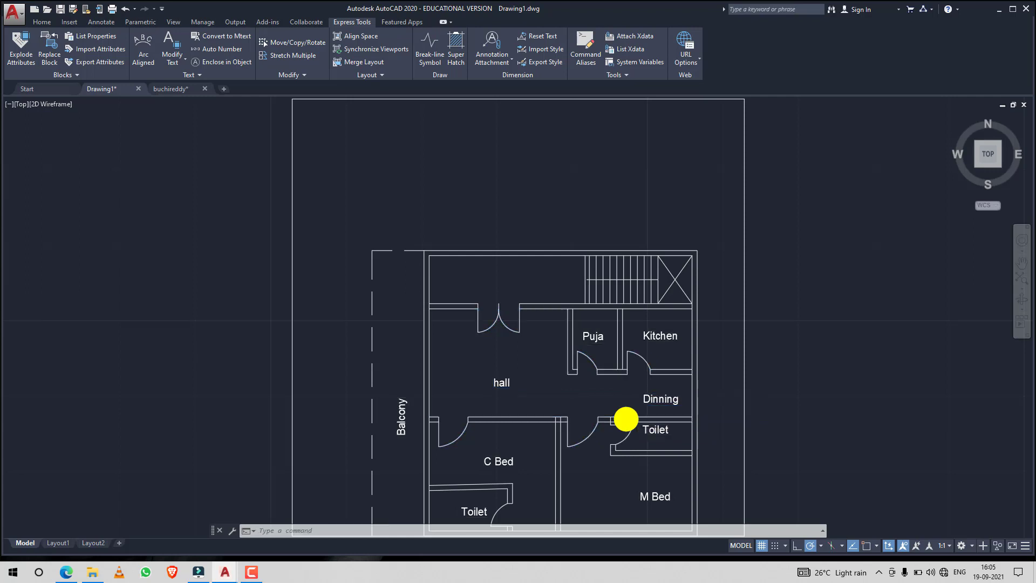
left_click(626, 418)
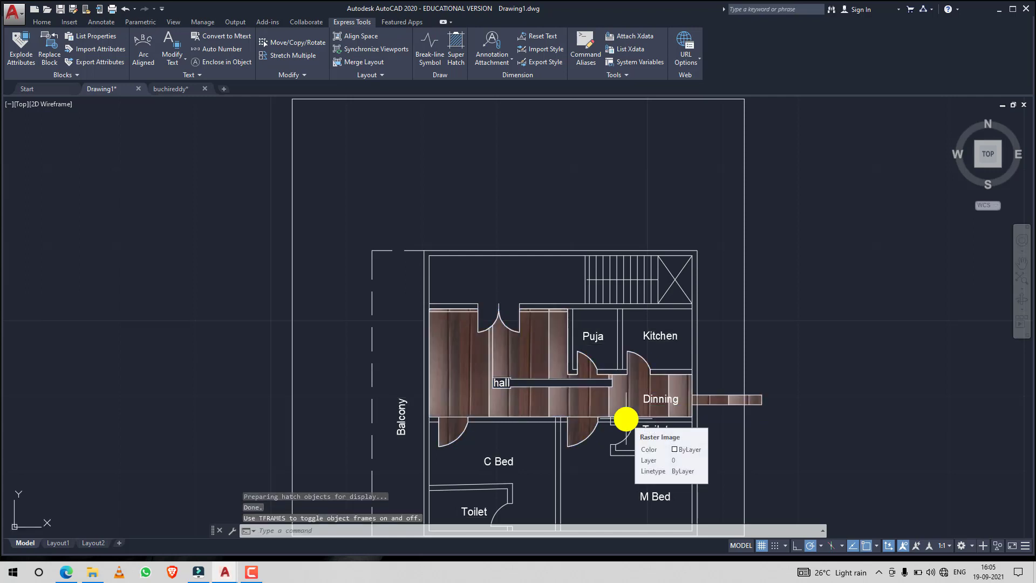
Try erasing the hall text label from the hatched floor and undo the deletion
left_click(508, 383)
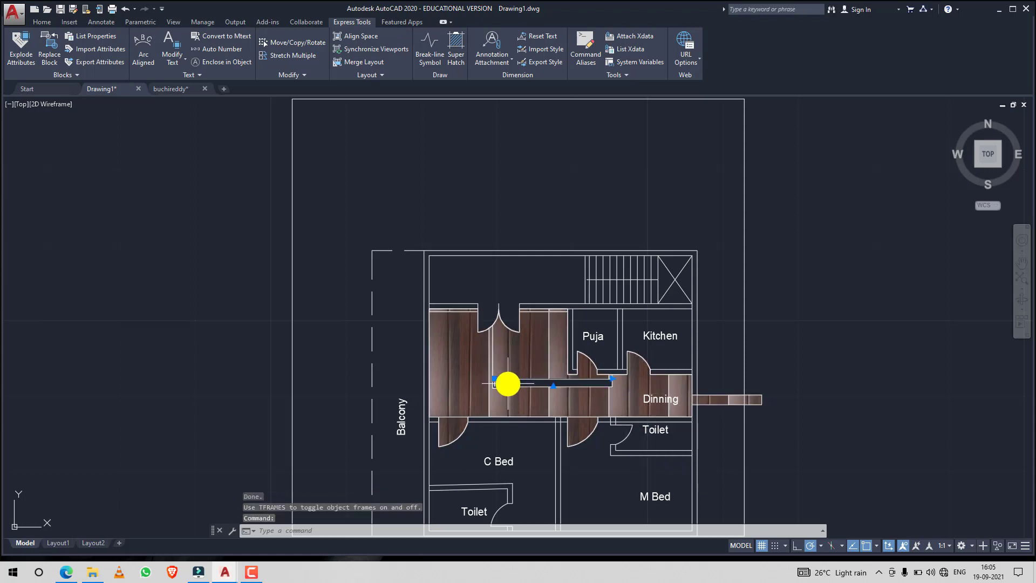
key("Delete")
left_click(560, 400)
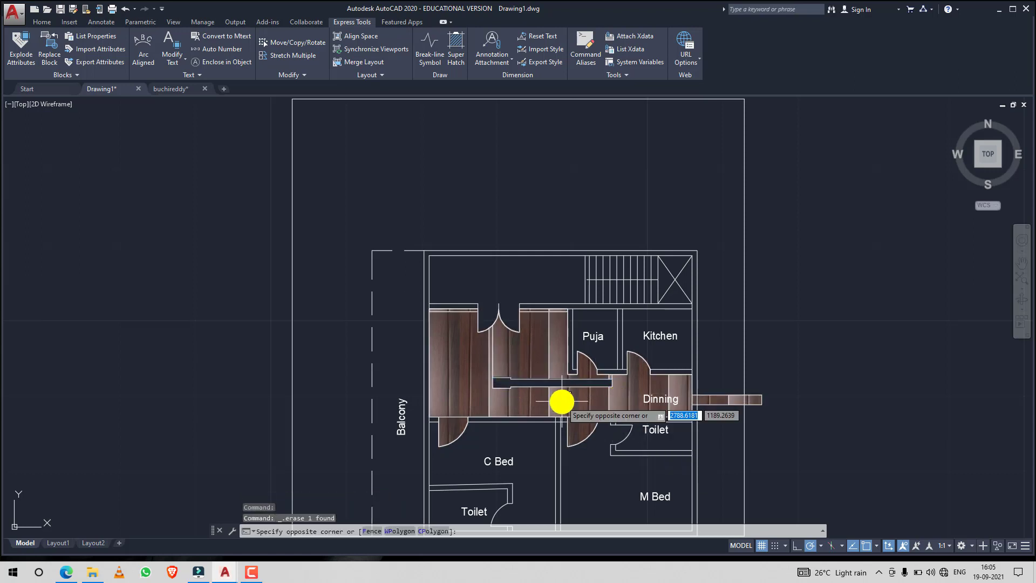
left_click(525, 403)
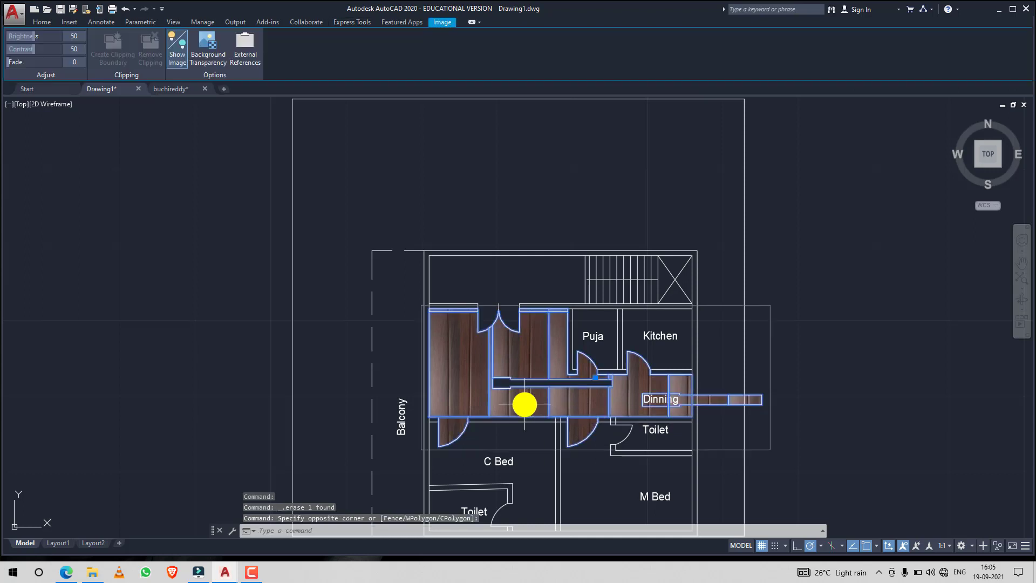
key("Escape")
key("ctrl+z")
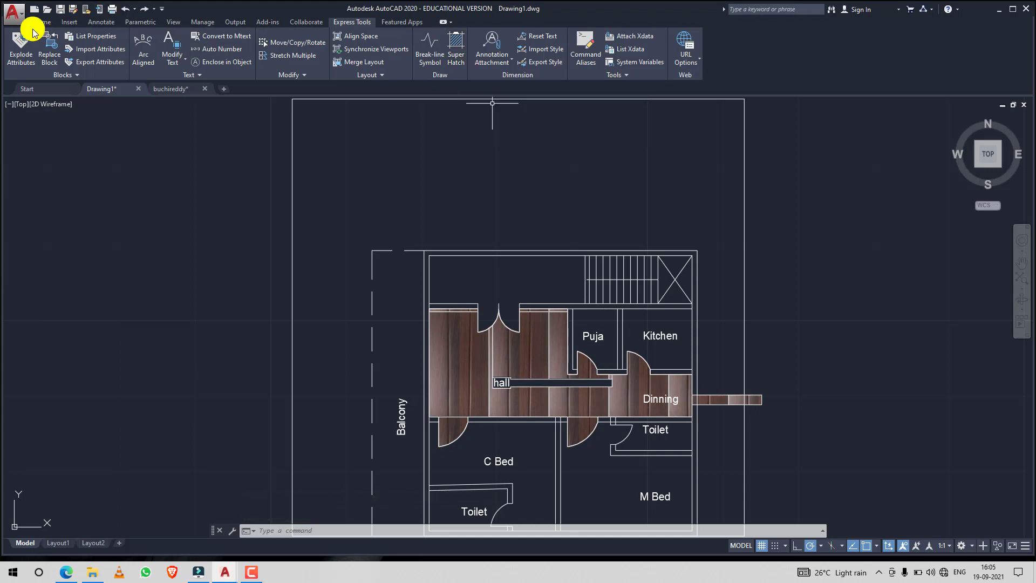
Draw a 5 by 5 rectangle in the empty space to the right of the floor plan
left_click(44, 21)
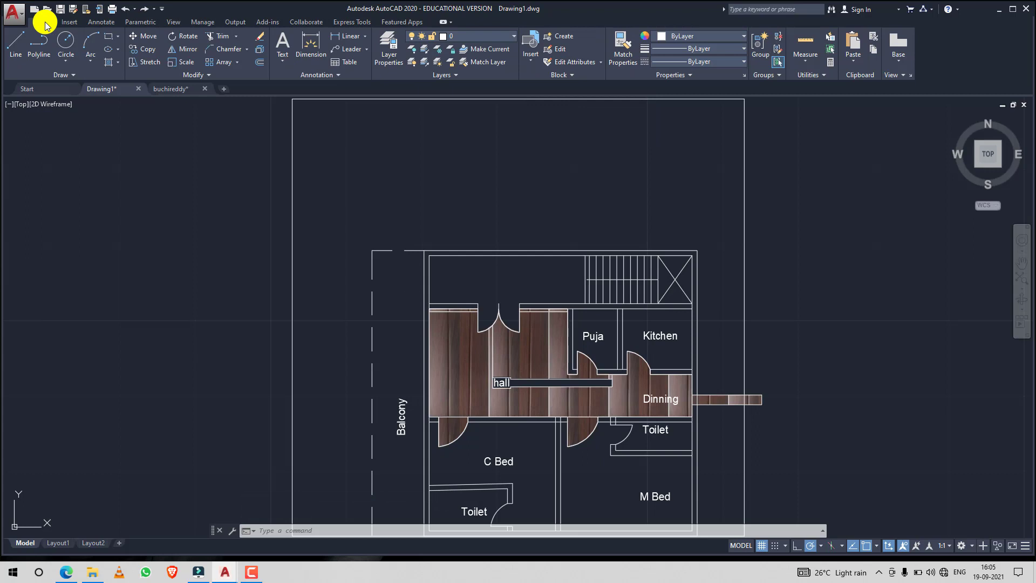
left_click(108, 39)
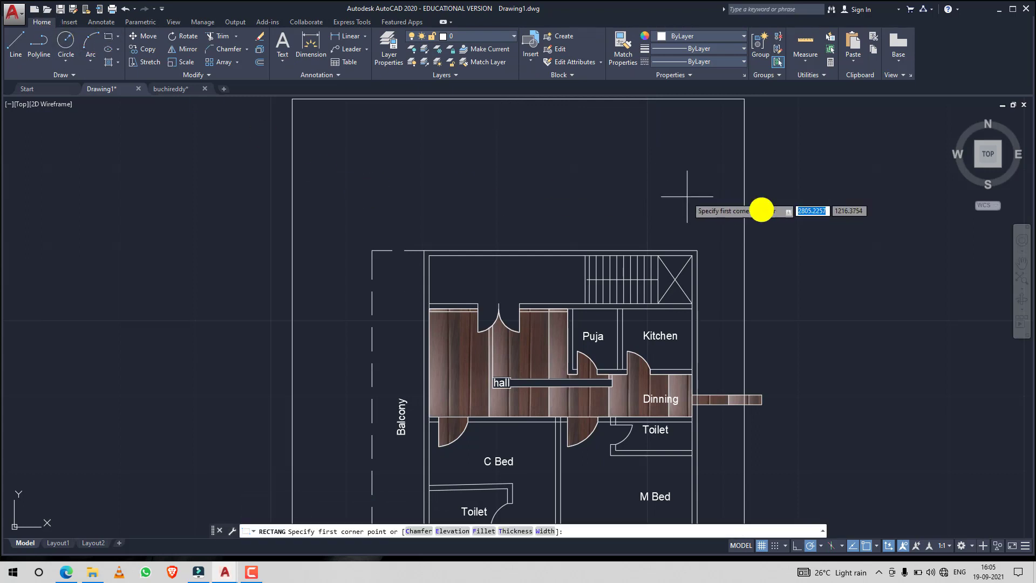
left_click(809, 190)
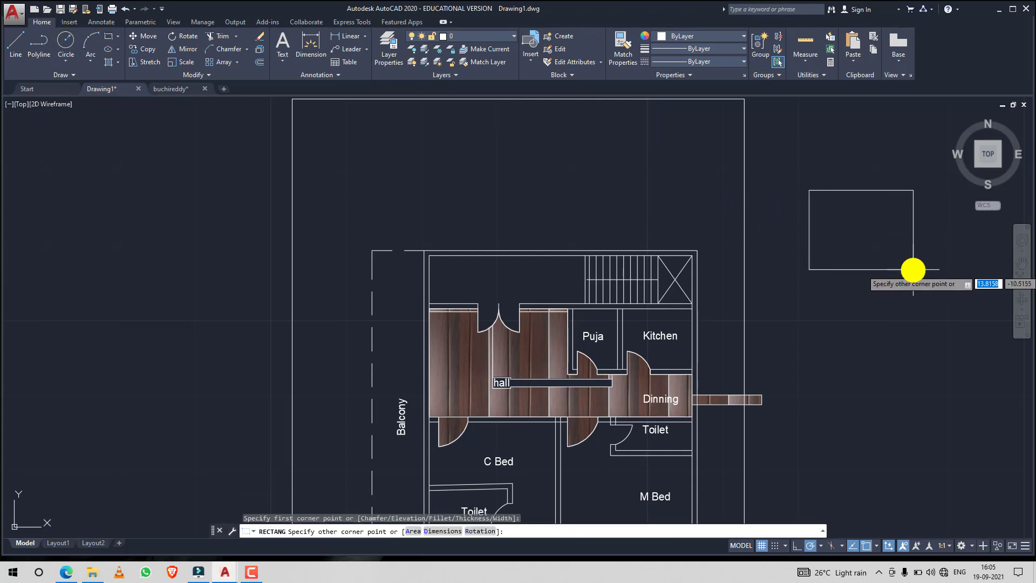
type("5")
key("Tab")
type("5")
key("Return")
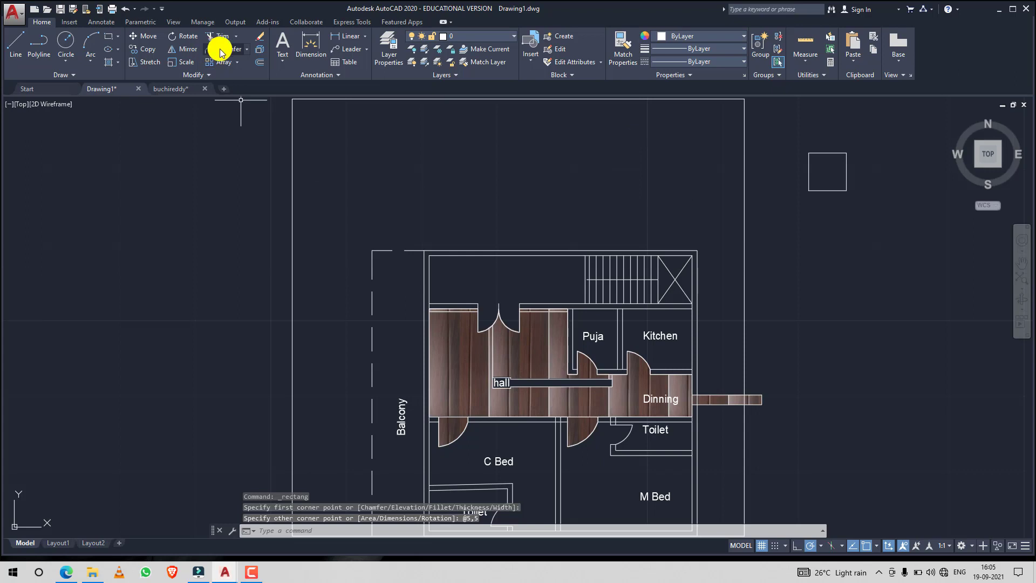
Chamfer all corners of the 5 by 5 square as a polyline, with both chamfer distances set to 0.5
left_click(240, 50)
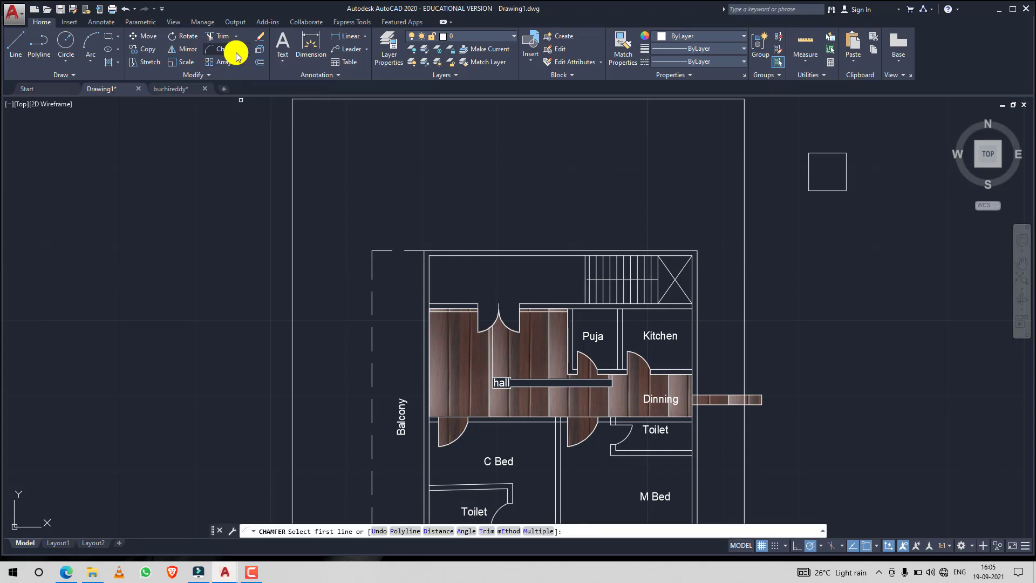
left_click(399, 530)
left_click(399, 531)
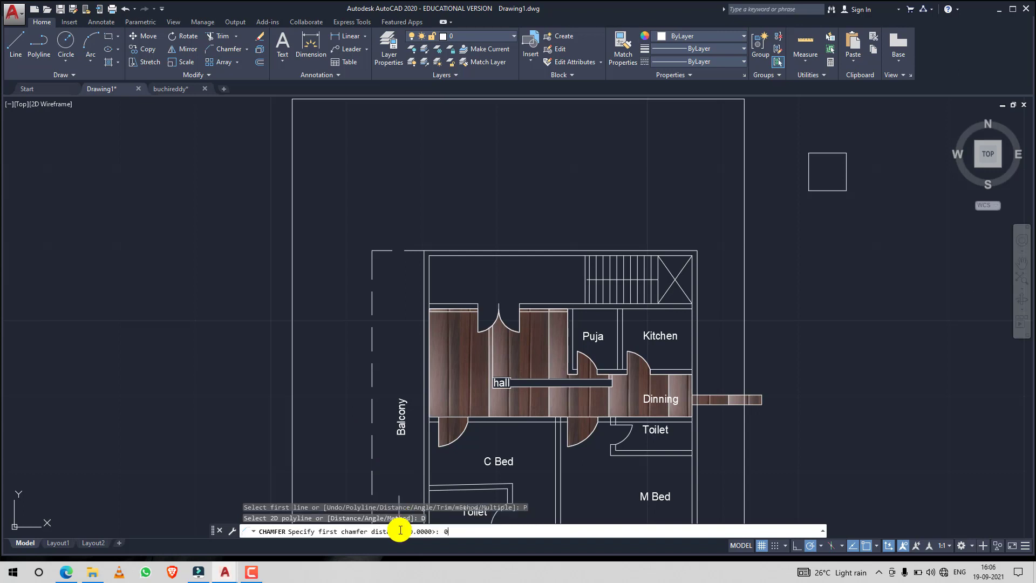
key("Return")
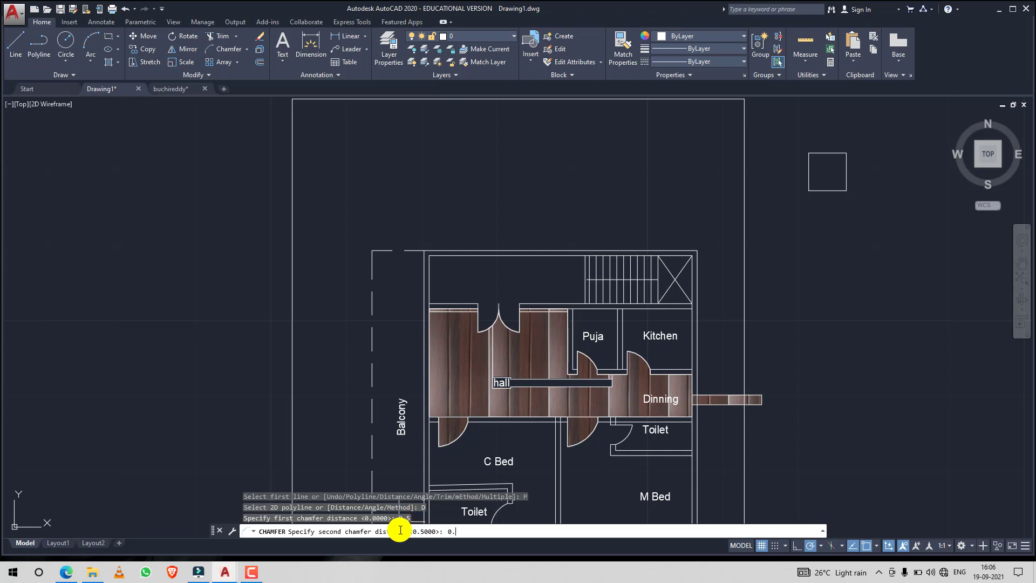
key("Return")
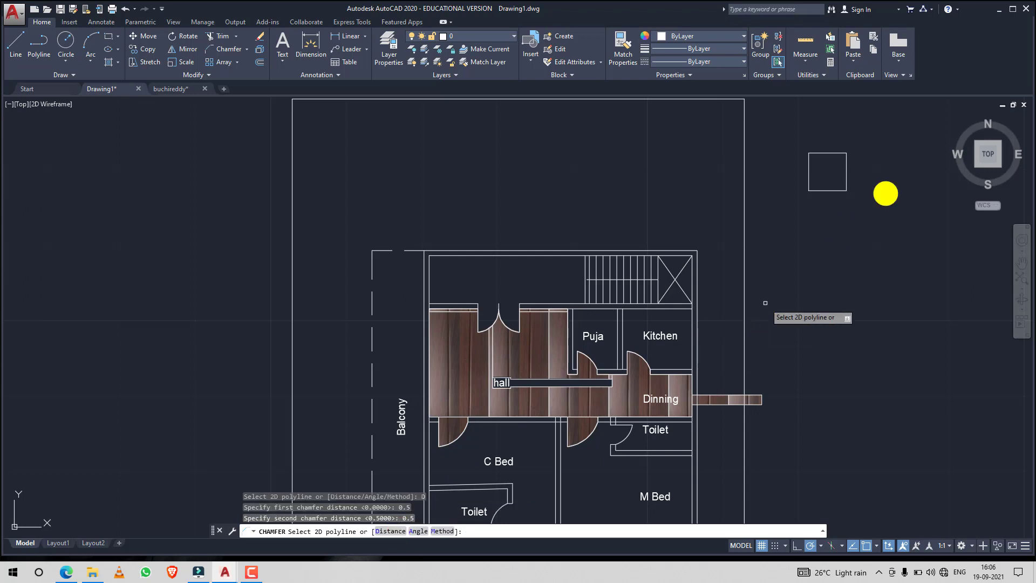
left_click(835, 154)
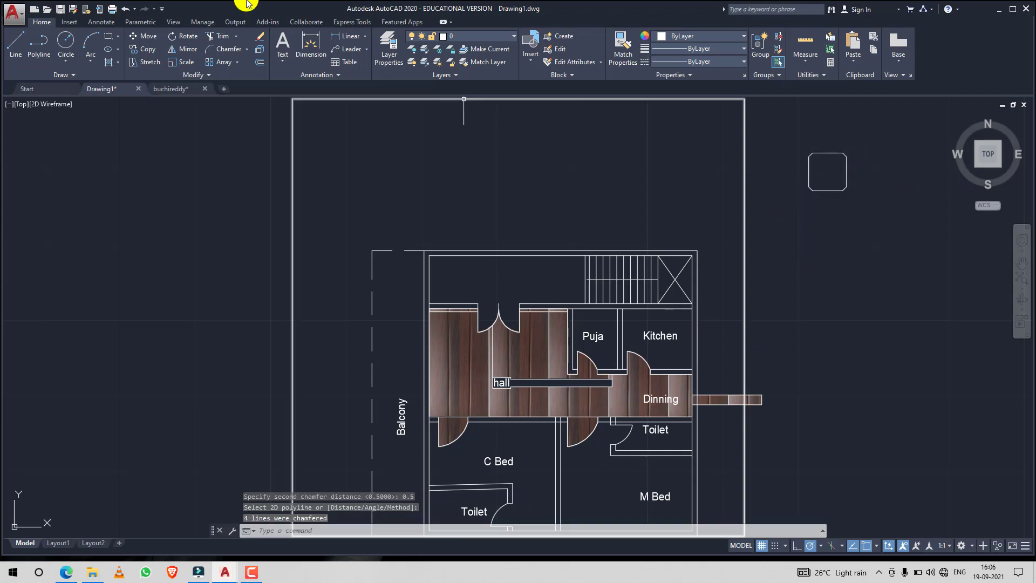
Begin a new block definition with its base point where the chamfered square's extended left and bottom edges meet
left_click(74, 22)
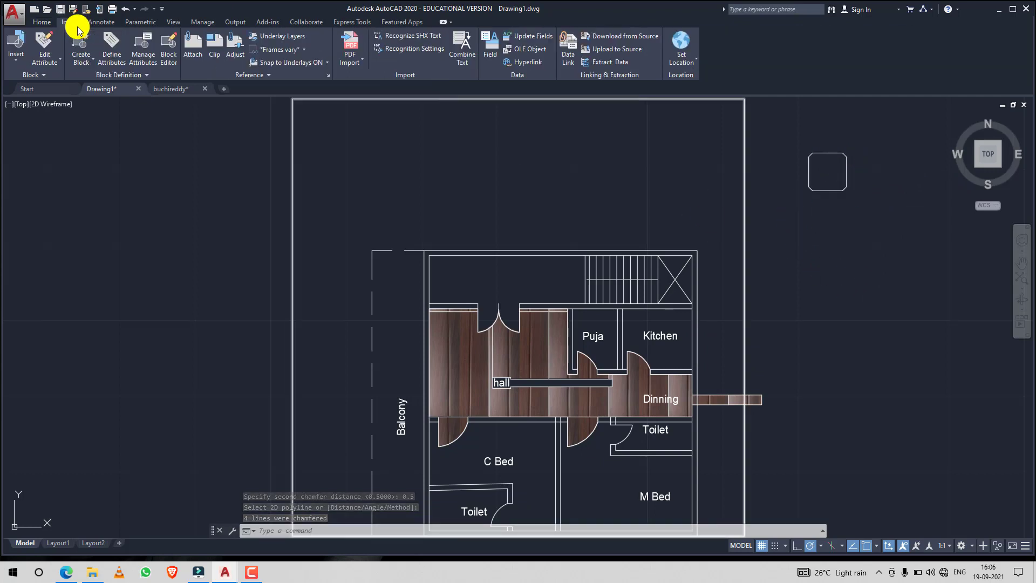
left_click(84, 67)
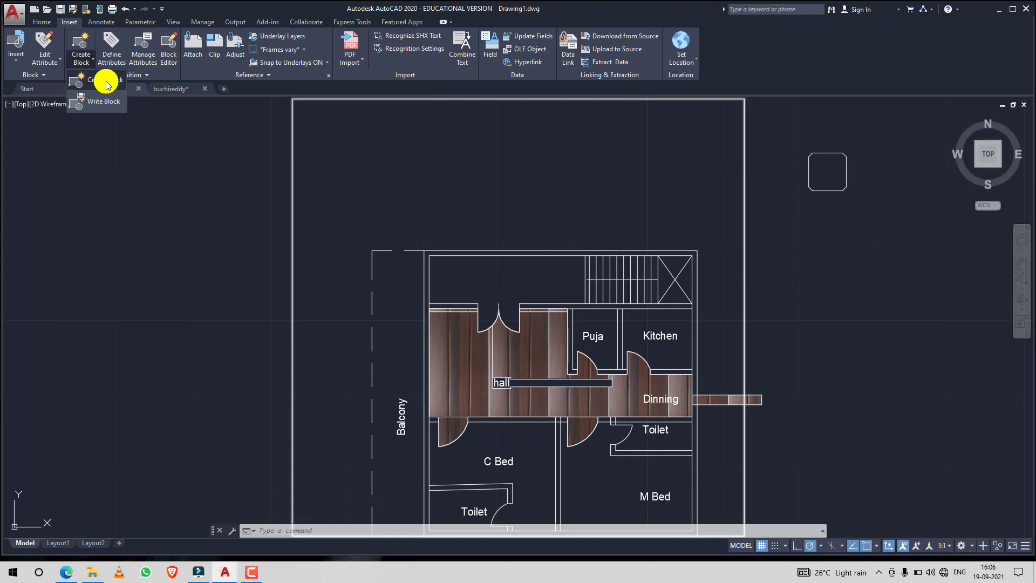
left_click(104, 79)
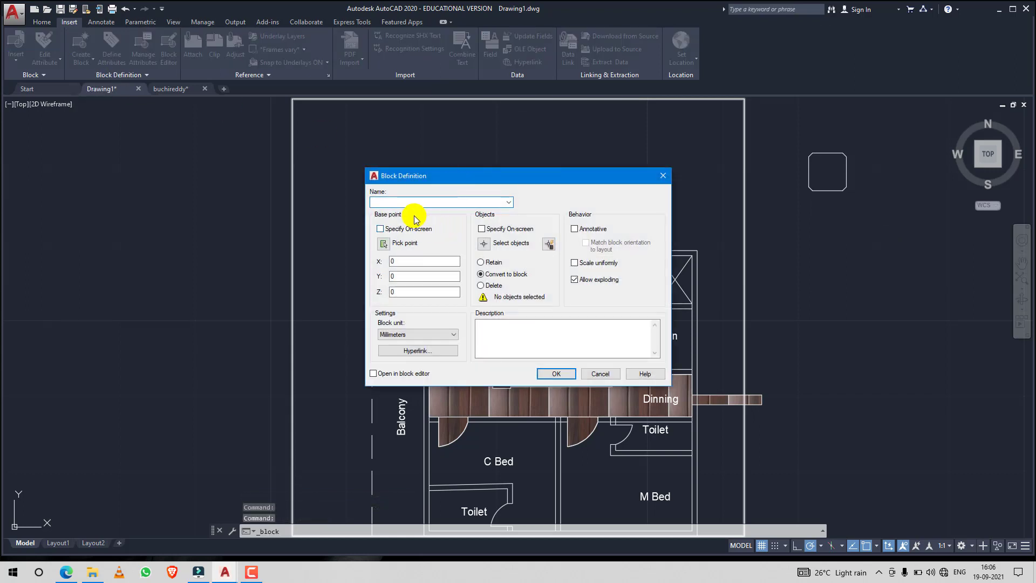
left_click(382, 243)
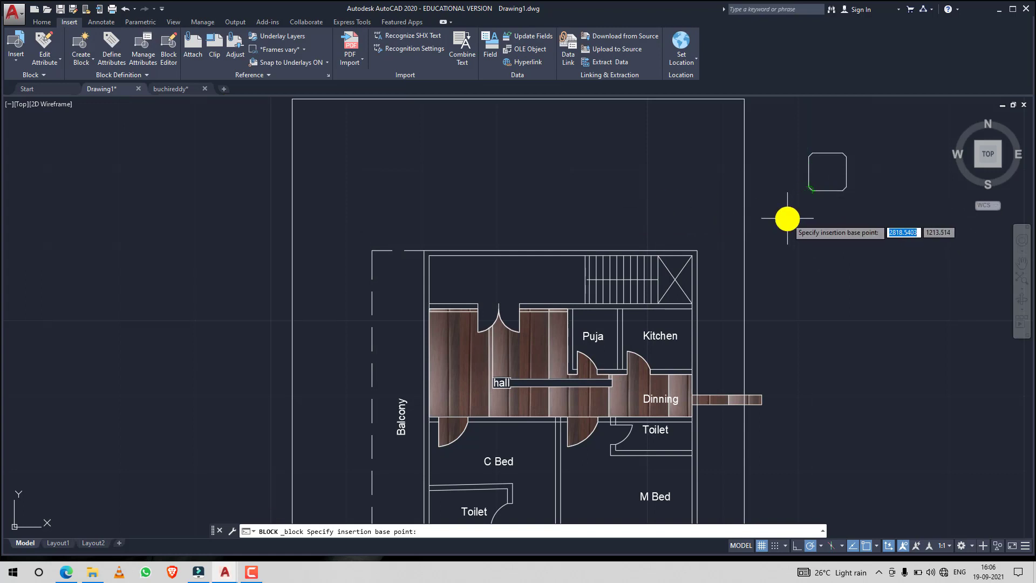
scroll(819, 197, "up", 5)
scroll(820, 197, "up", 2)
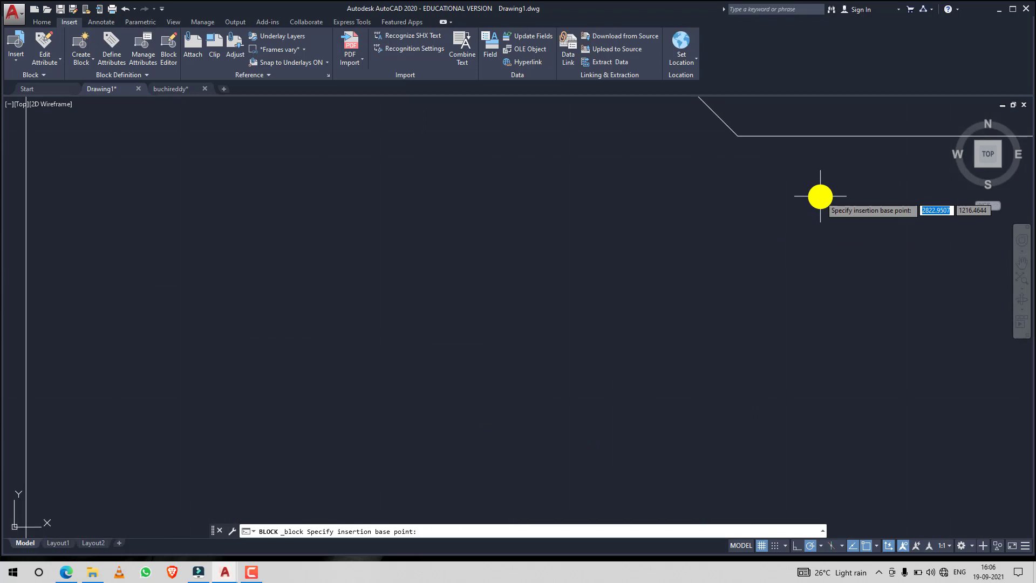
scroll(811, 198, "down", 1)
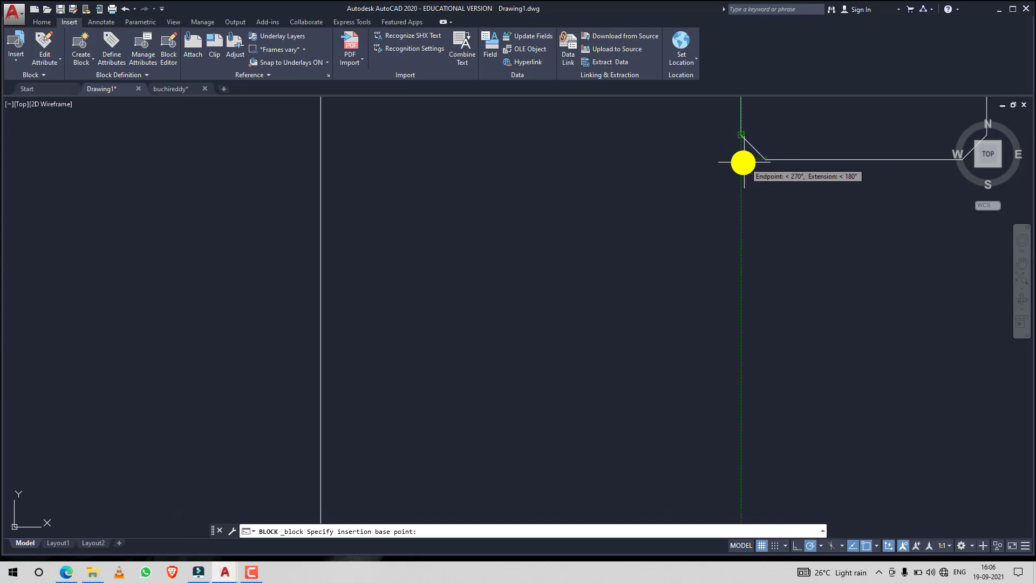
left_click(743, 163)
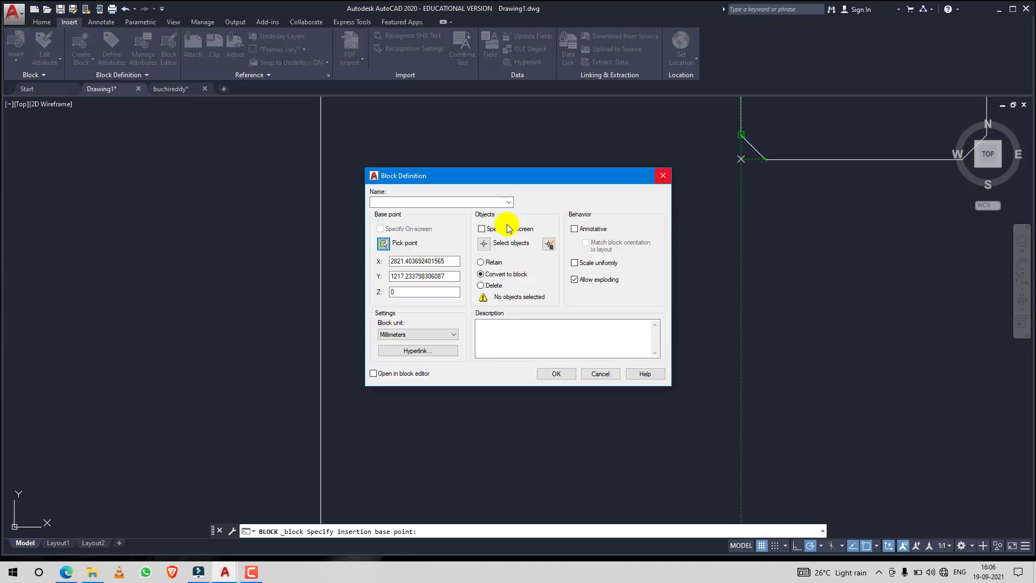
Select the chamfered square as the object of the block definition
left_click(484, 245)
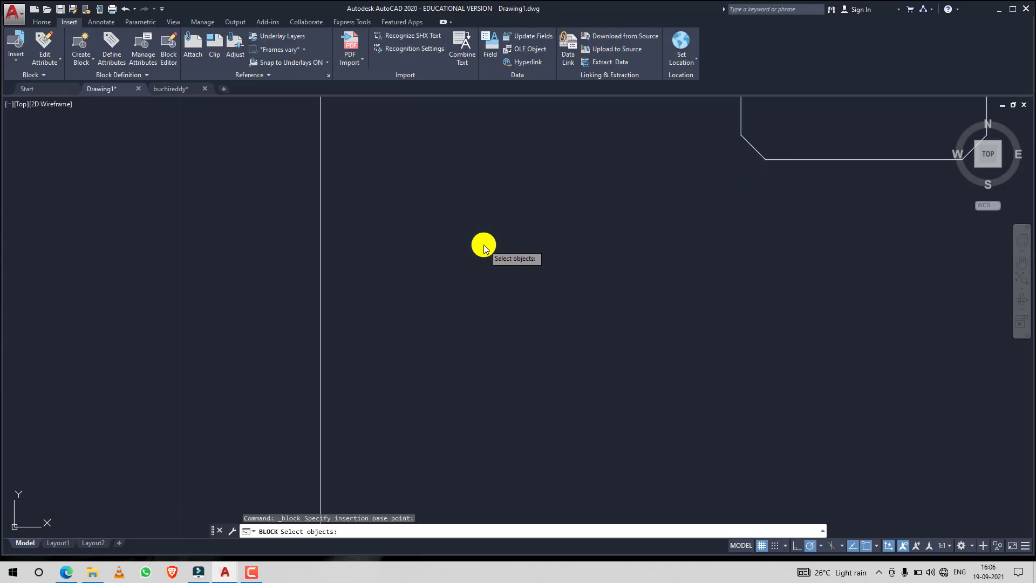
scroll(483, 245, "down", 5)
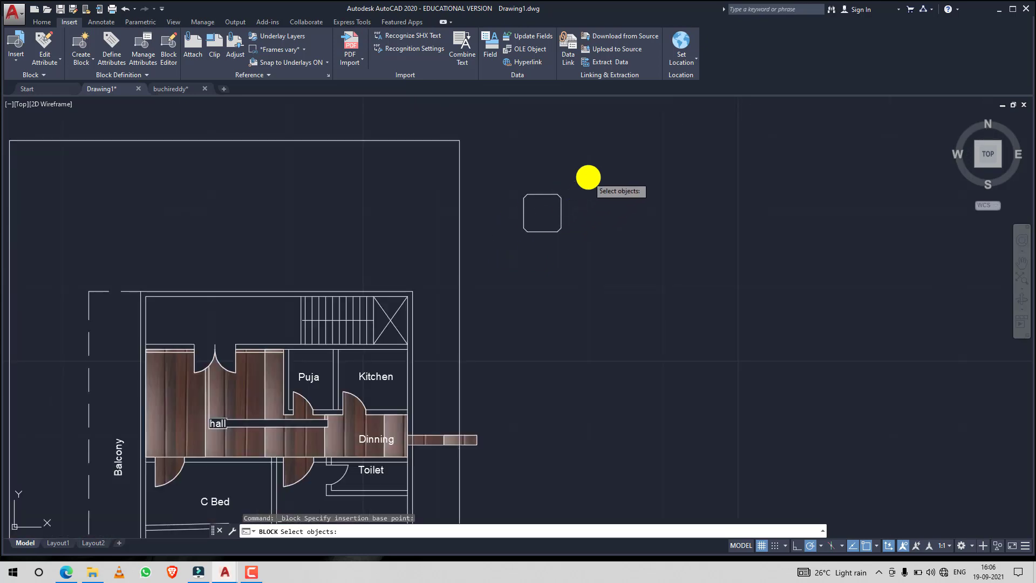
left_click(588, 176)
left_click(500, 247)
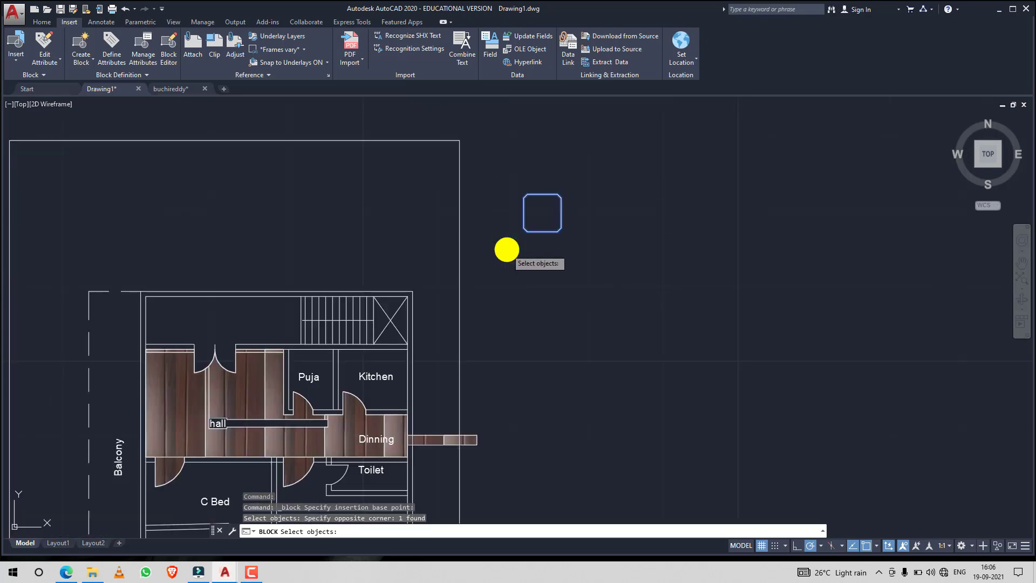
key("Return")
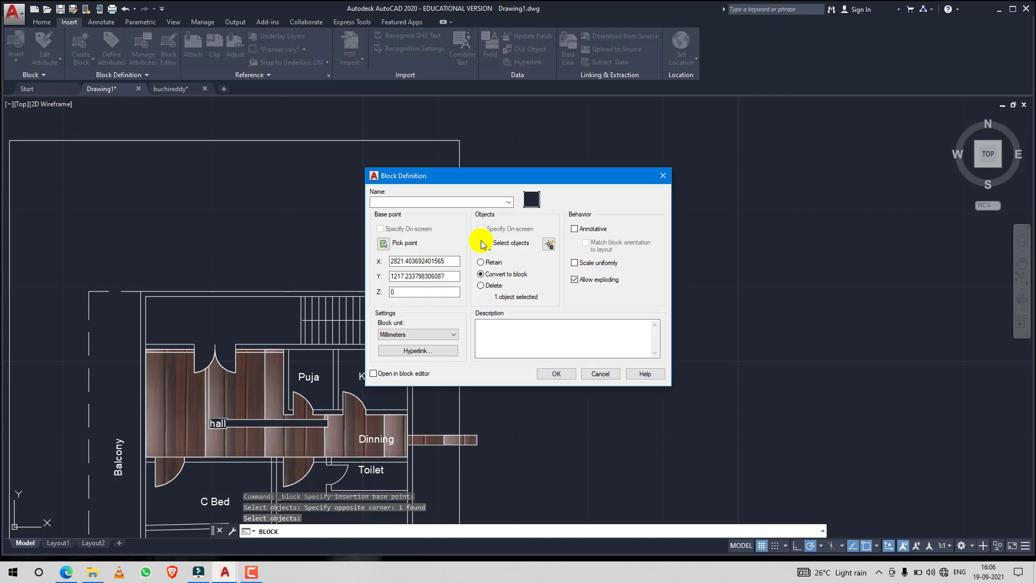
Save the chamfered square as a block named MY11 and start a Super Hatch that uses this block with parameters specified on screen
left_click(465, 201)
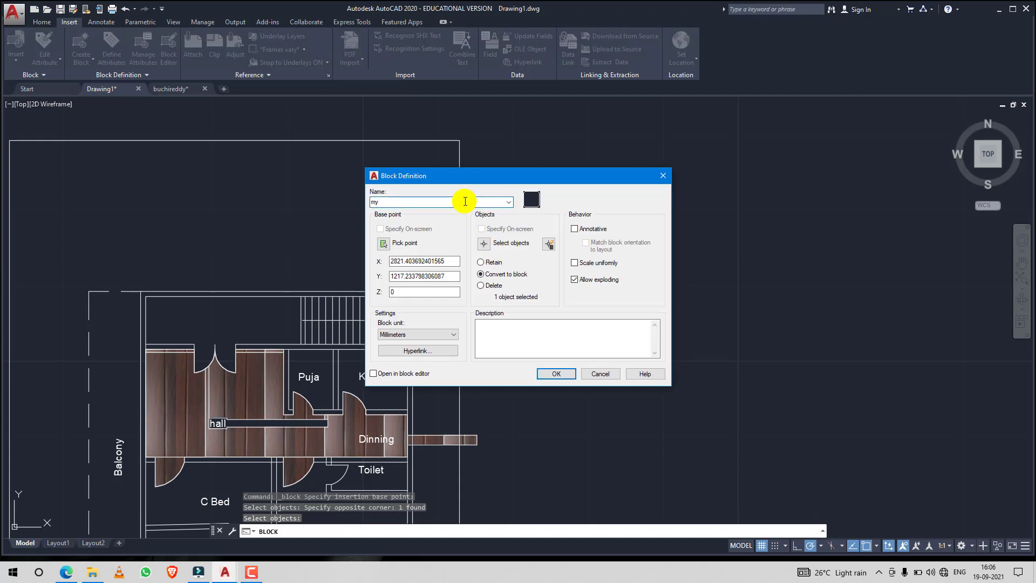
key("Return")
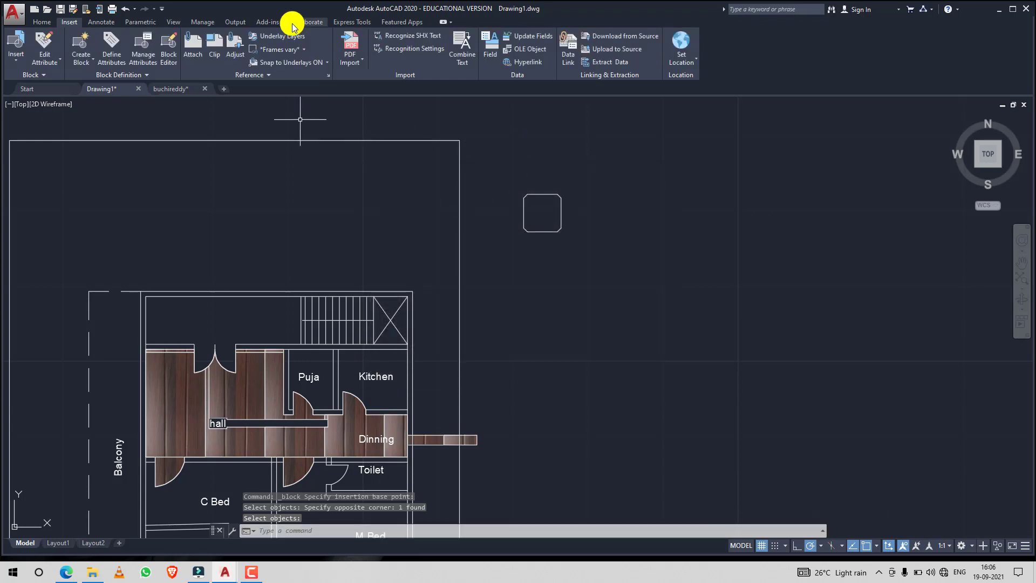
left_click(345, 23)
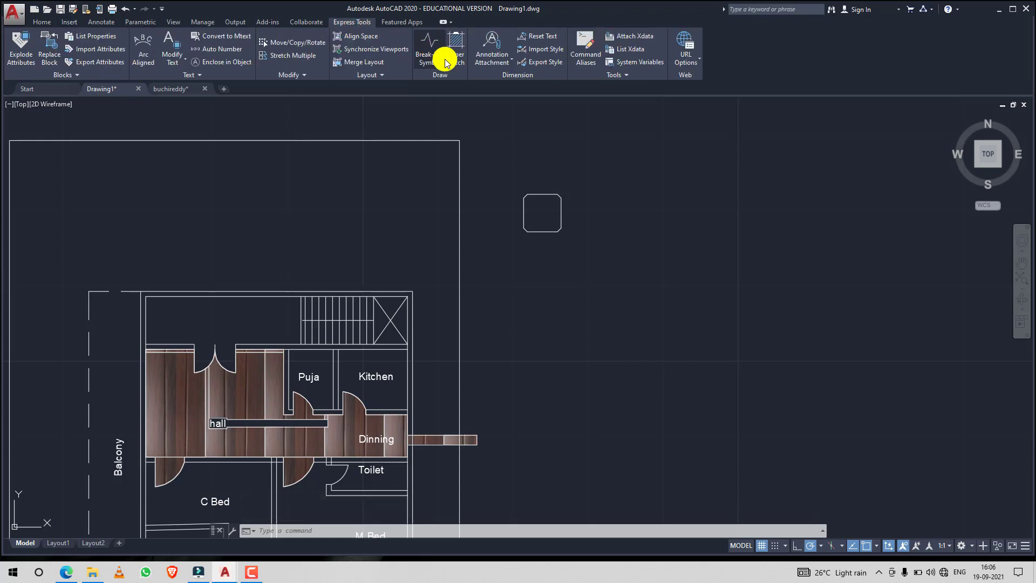
left_click(463, 58)
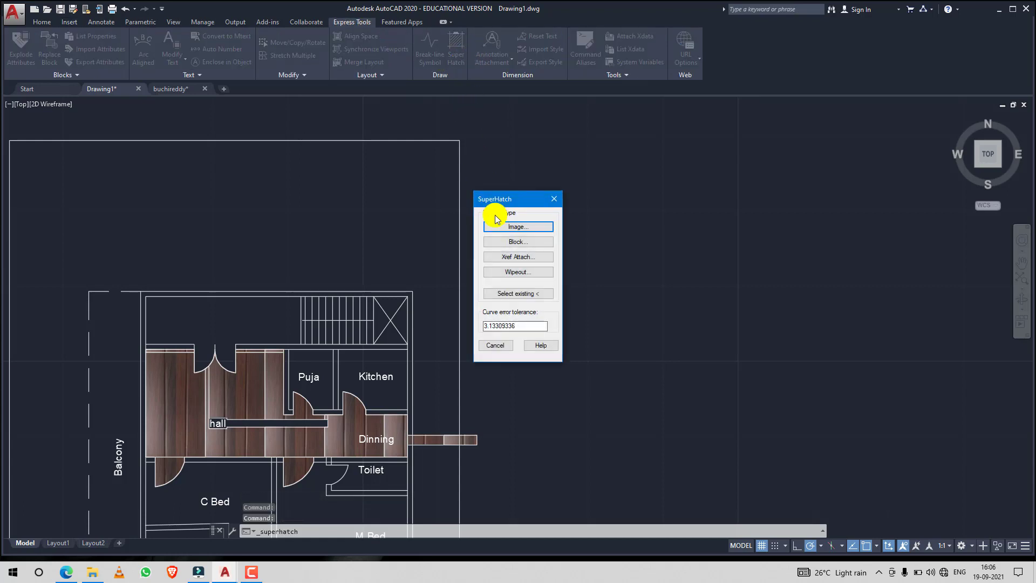
left_click(507, 243)
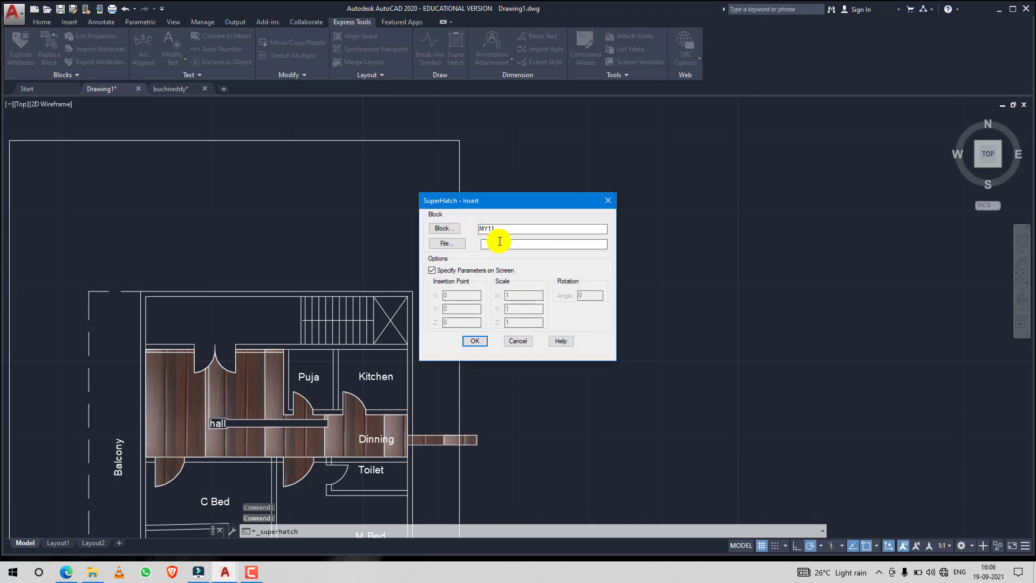
left_click(474, 341)
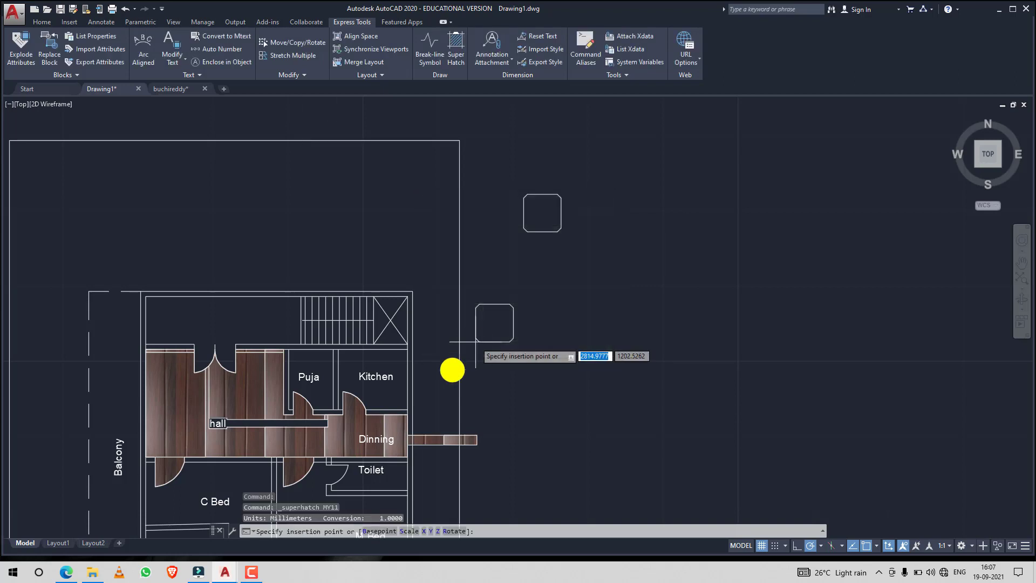
Place the MY11 block unrotated at the kitchen's lower-left inside corner, scaled down by picking its opposite corner, and accept the placement
scroll(331, 404, "up", 6)
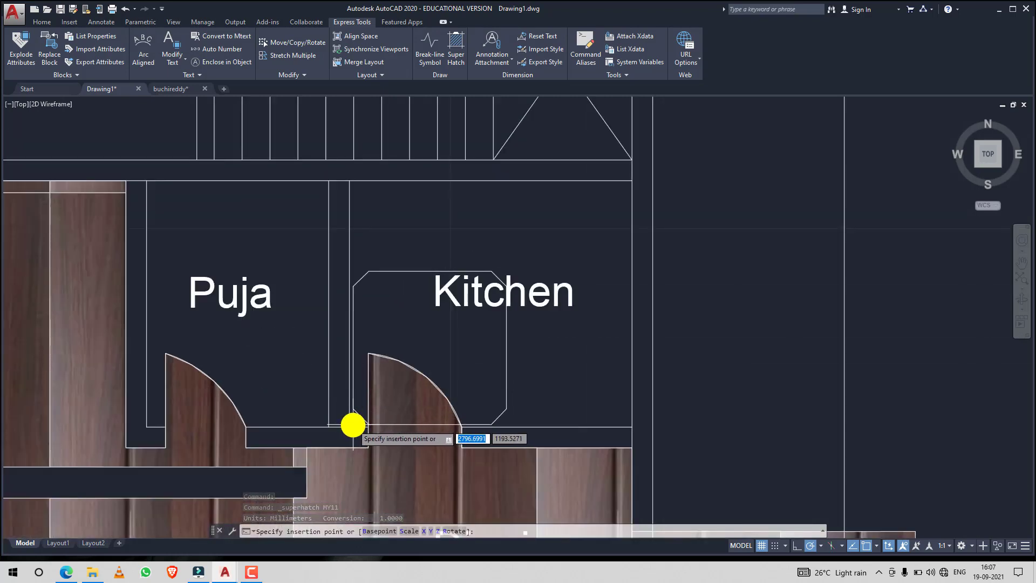
left_click(353, 425)
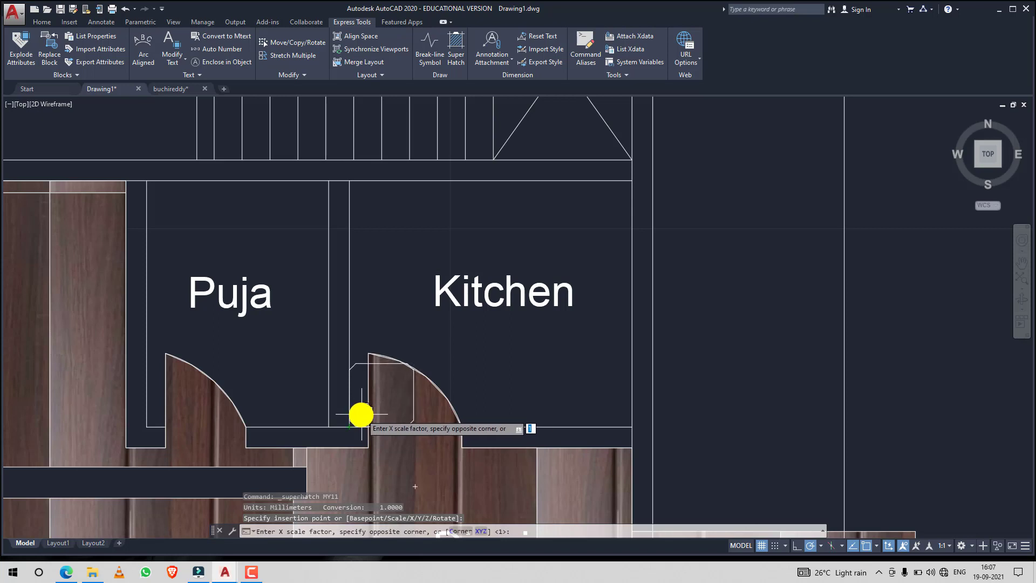
left_click(361, 414)
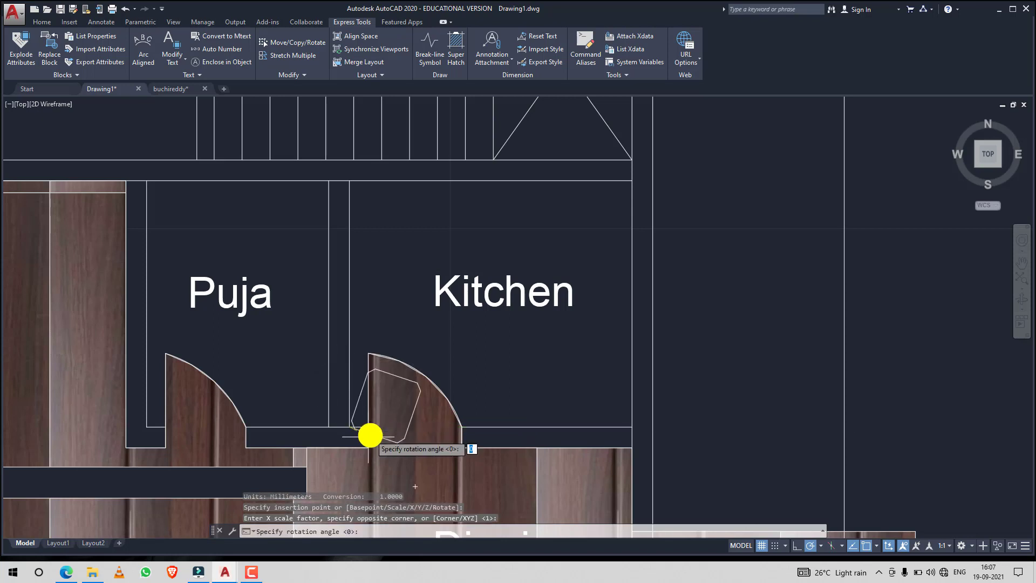
left_click(370, 429)
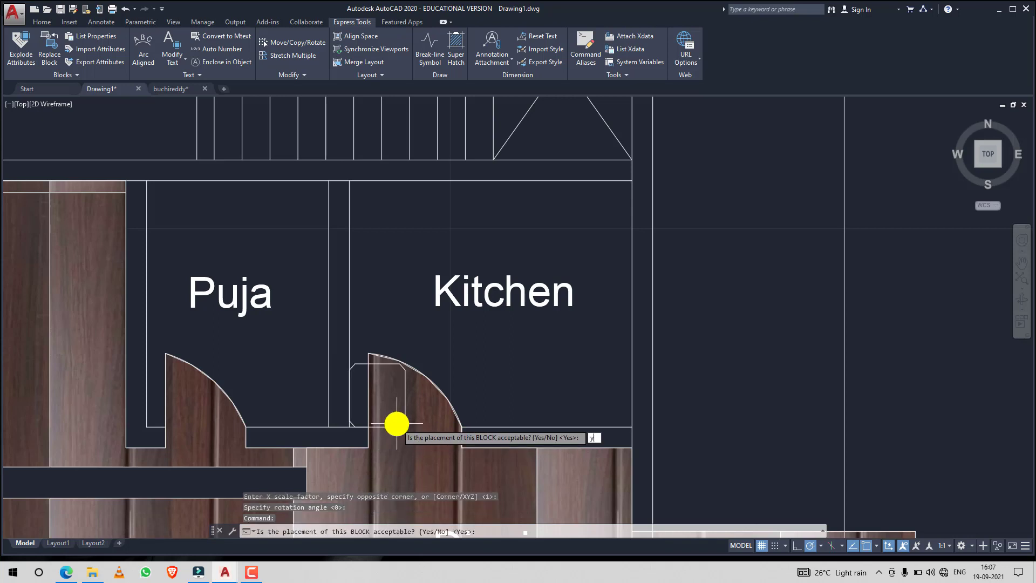
type("y")
key("Return")
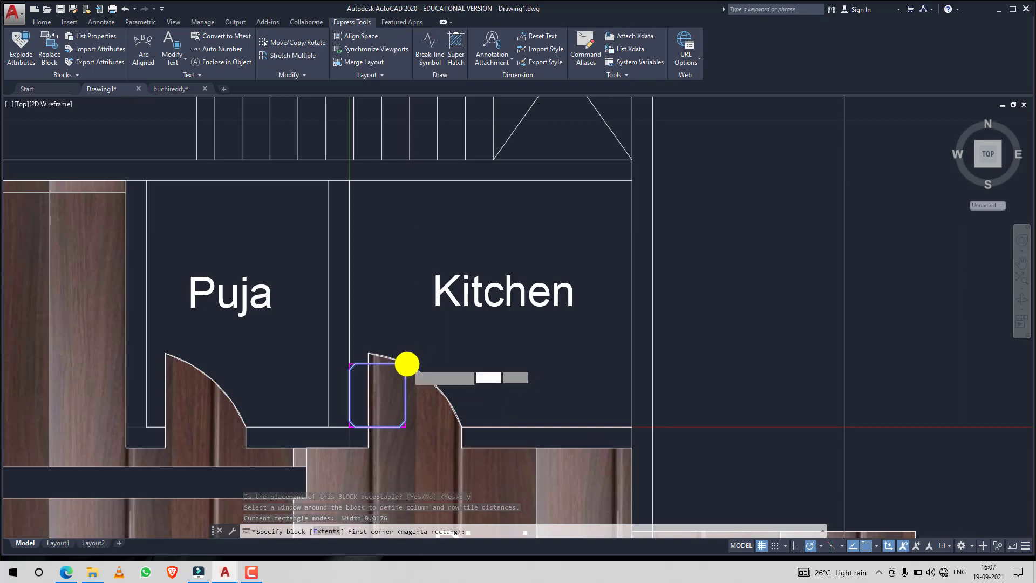
Define the tile spacing with a window from the placed block's upper-left to lower-right corner, and accept that rectangle
scroll(406, 364, "up", 2)
left_click(406, 364)
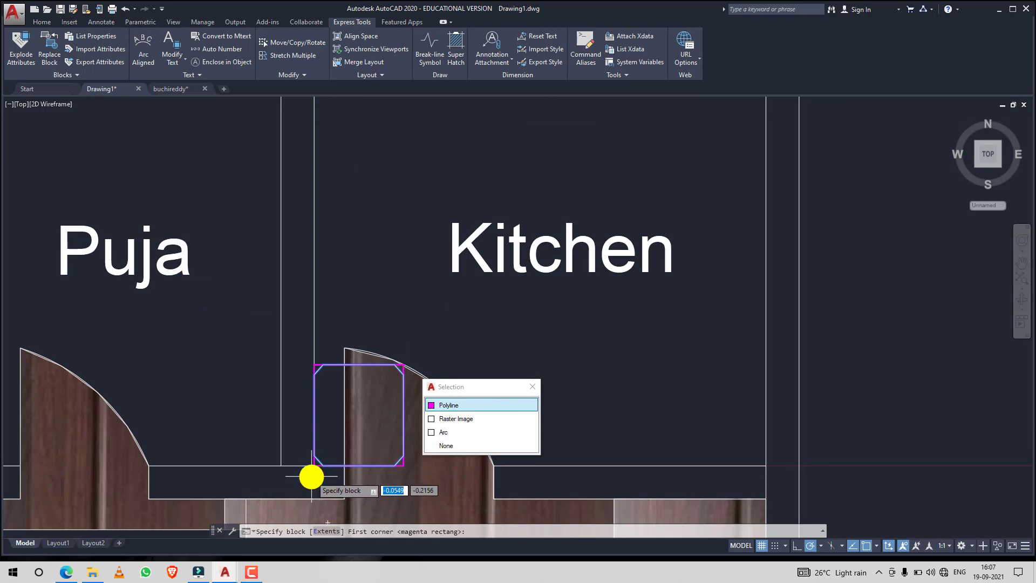
key("Escape")
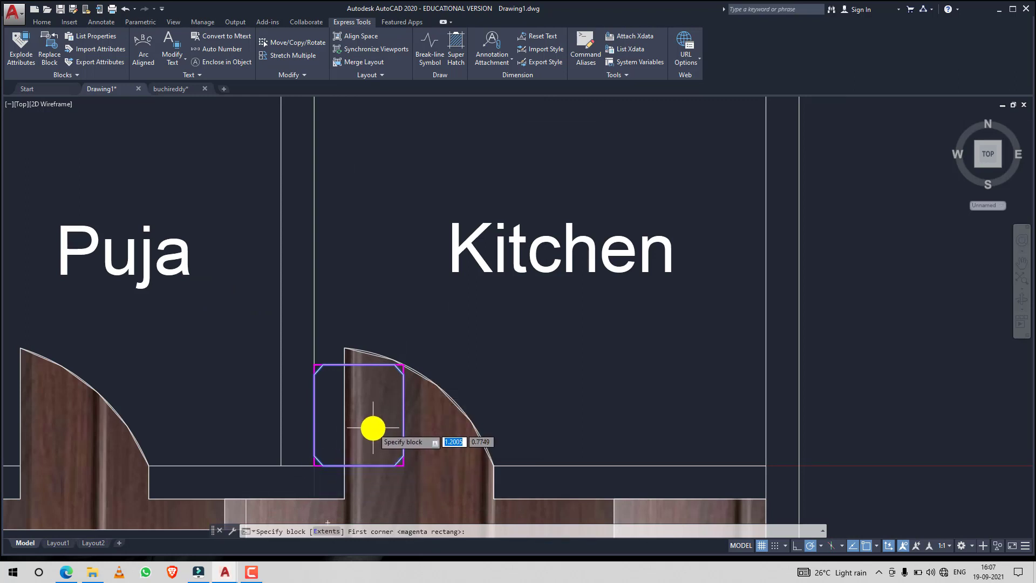
left_click(315, 365)
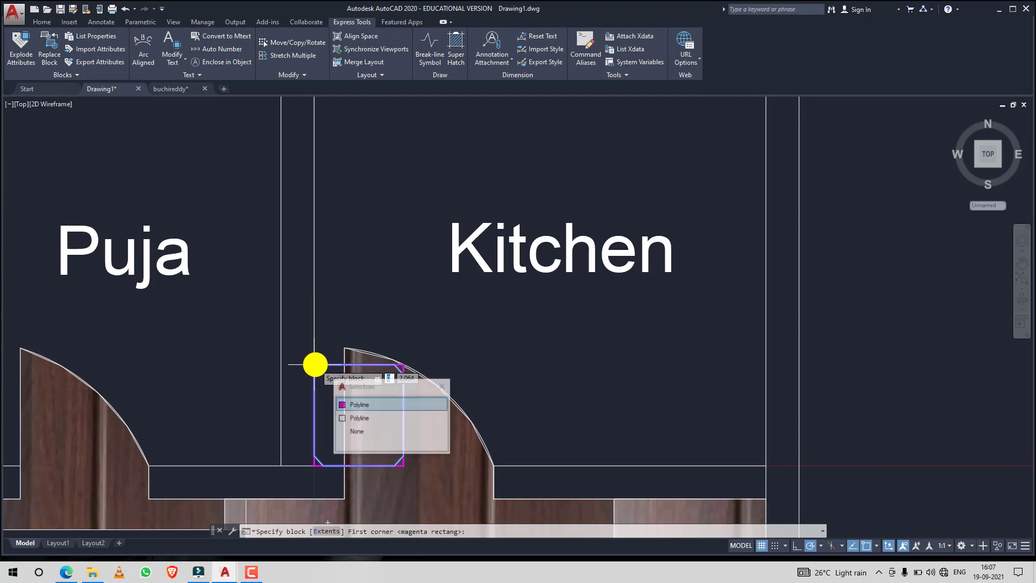
left_click(381, 404)
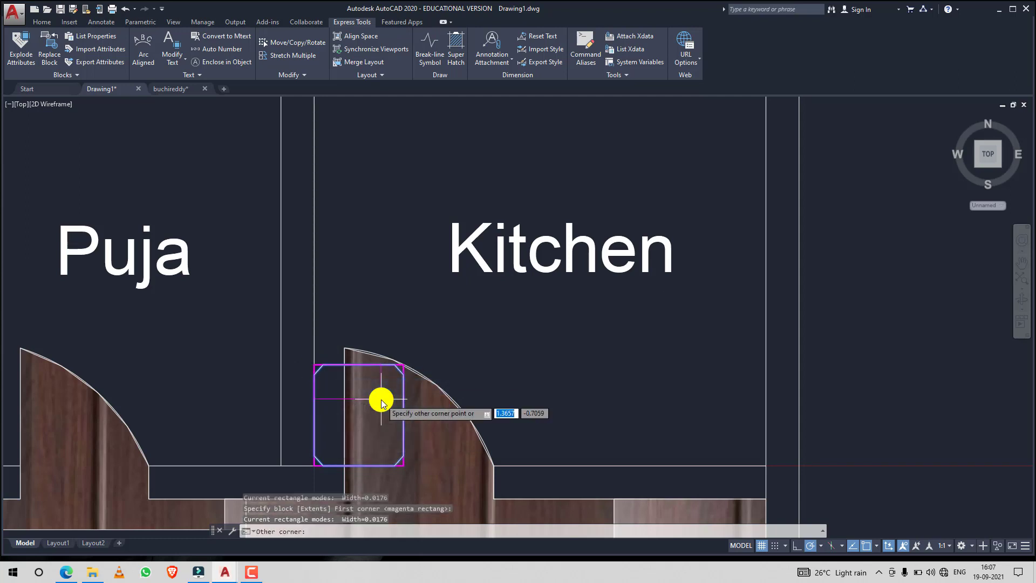
left_click(404, 467)
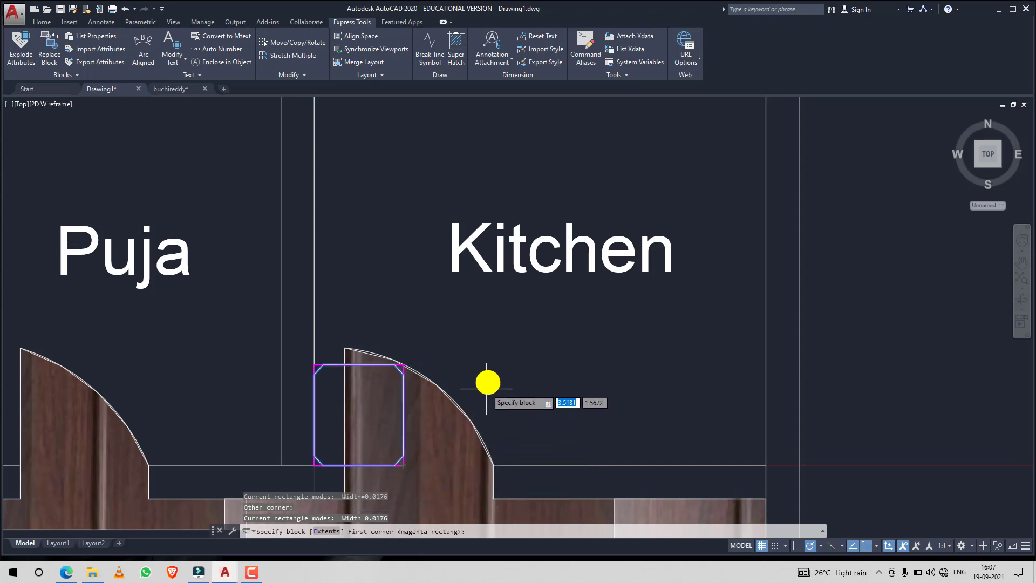
key("Return")
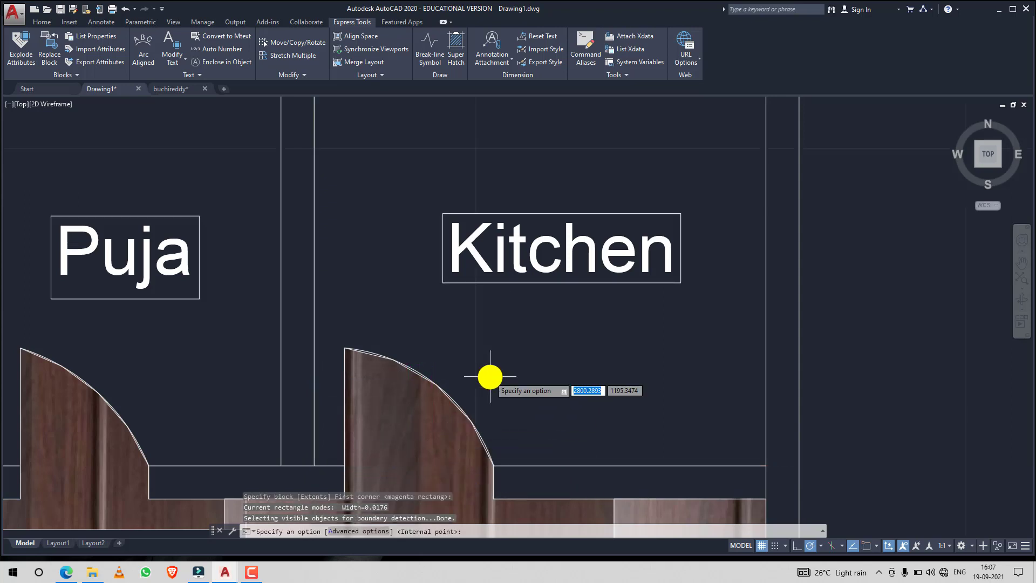
Pick an internal point in the kitchen below its label and generate the block hatch, agreeing to process the large boundary
left_click(544, 332)
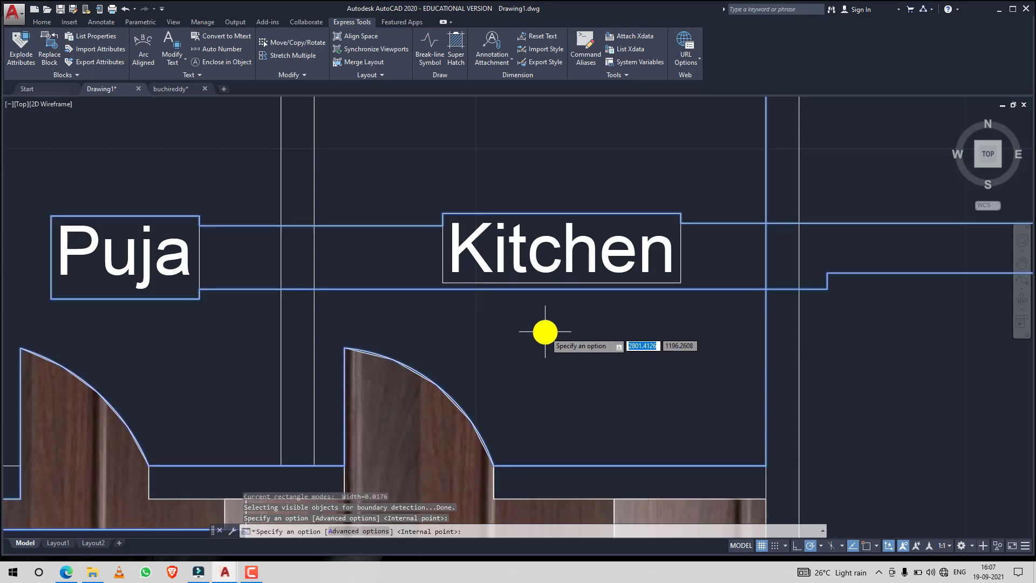
scroll(545, 332, "down", 6)
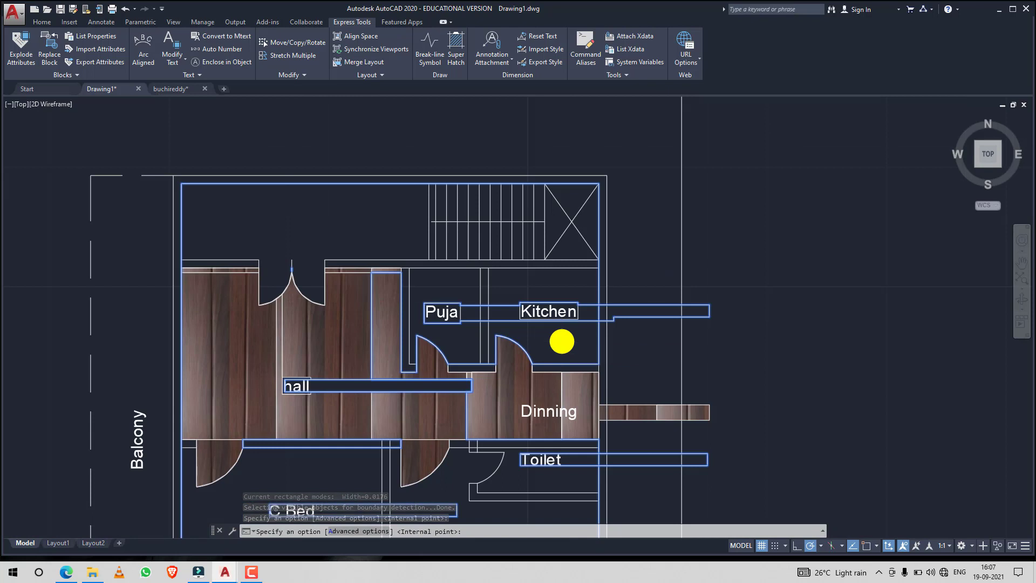
key("Return")
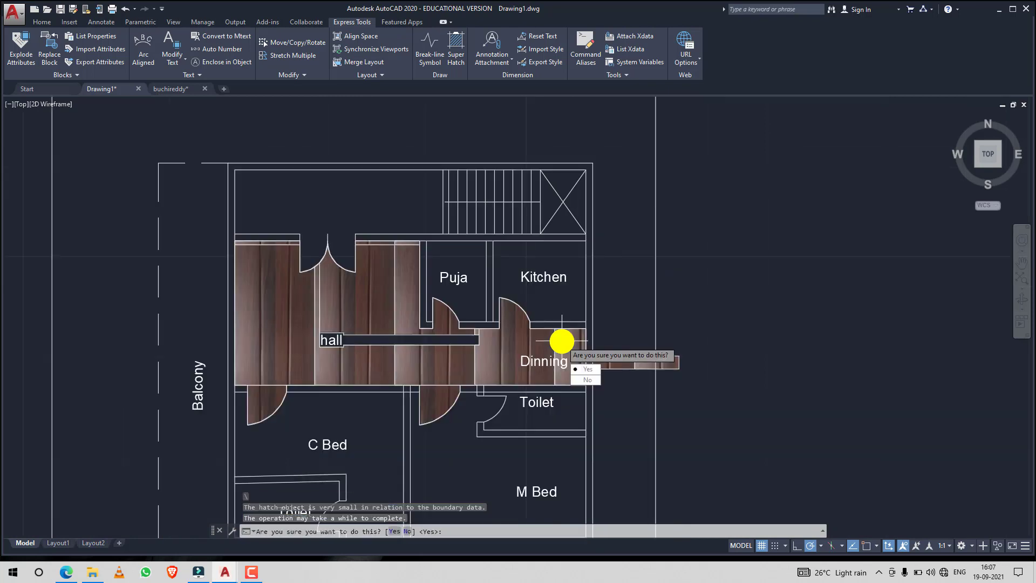
key("Return")
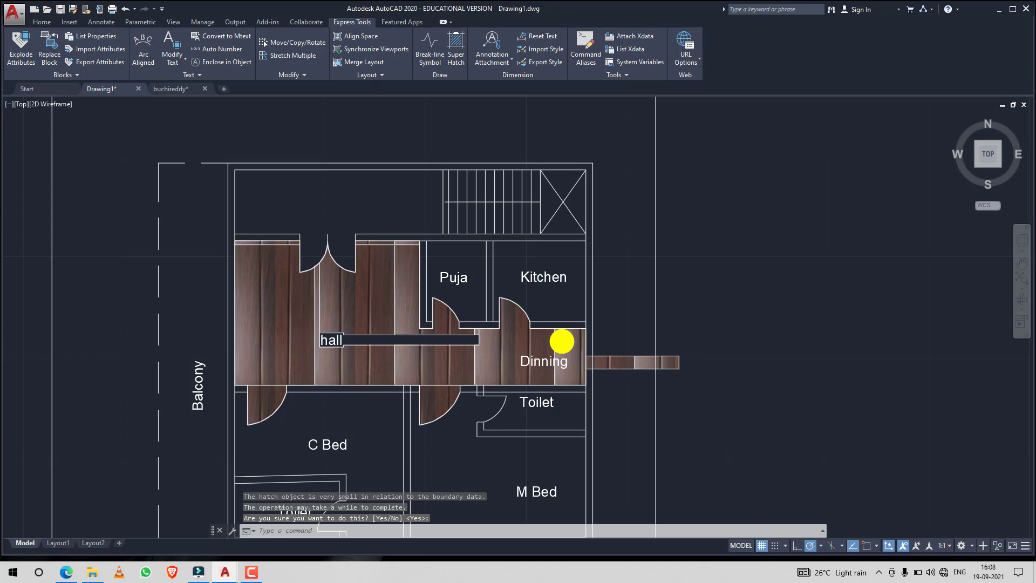
key("Return")
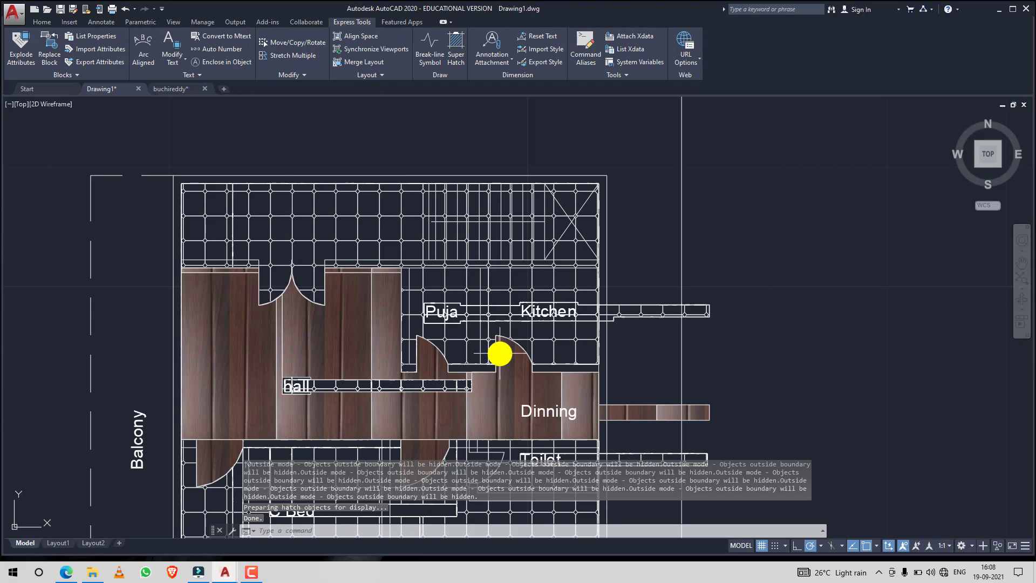
Examine the tile hatch across the whole floor plan, both close up and with the full plan in view
scroll(500, 353, "down", 2)
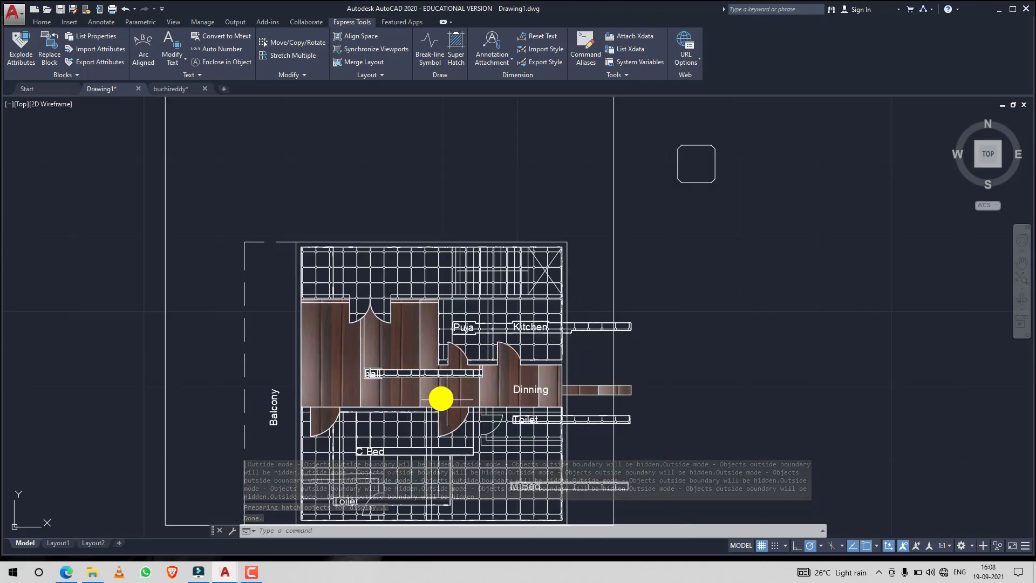
scroll(441, 398, "down", 5)
scroll(441, 398, "up", 7)
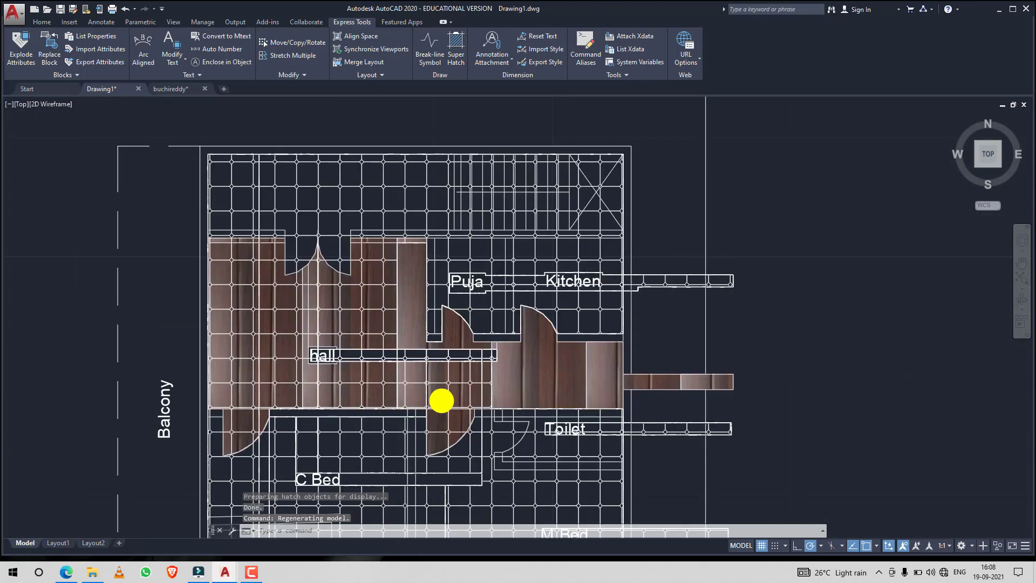
scroll(441, 400, "down", 3)
scroll(441, 400, "up", 1)
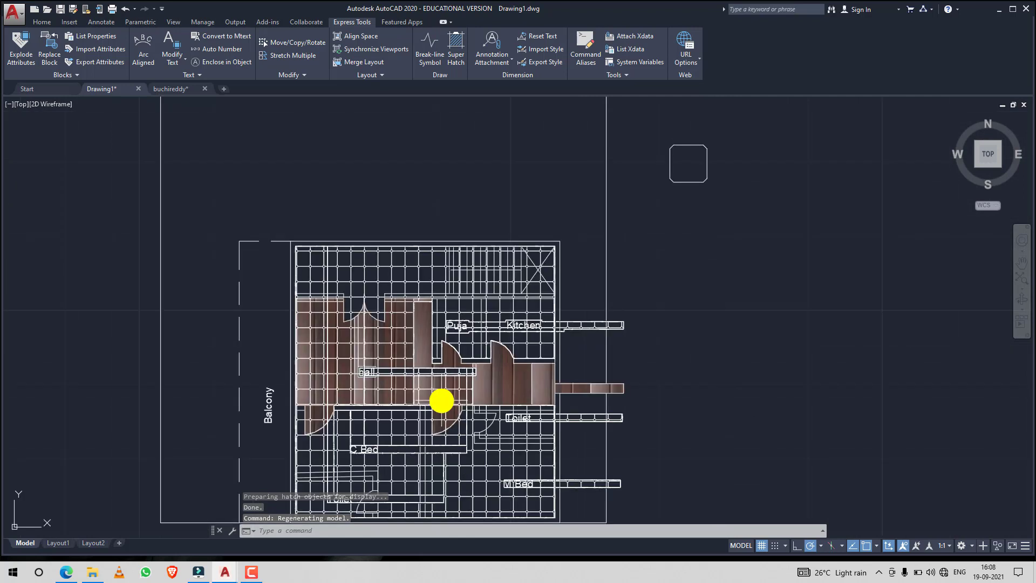
left_click(1023, 268)
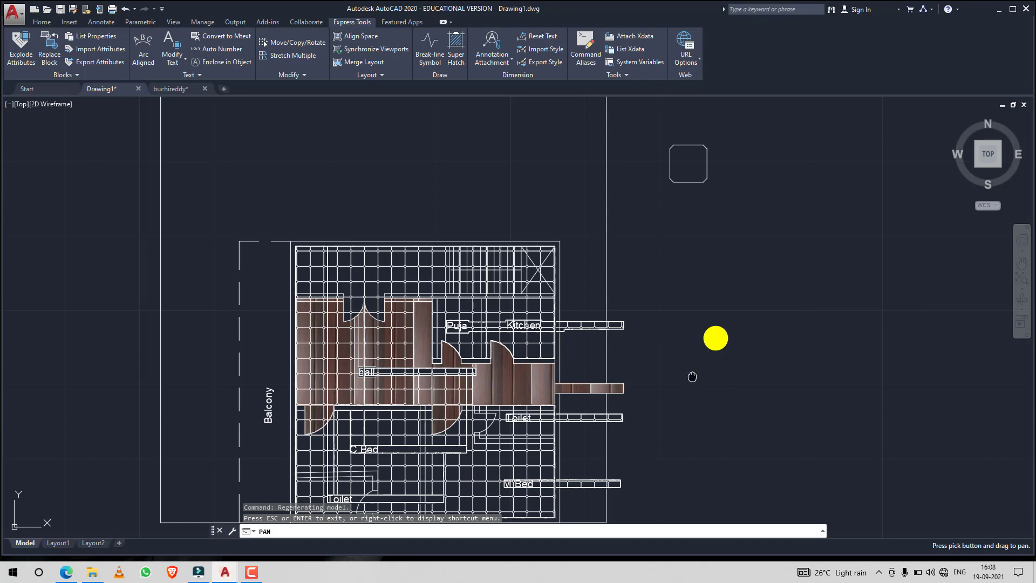
left_click_drag(692, 376, 718, 285)
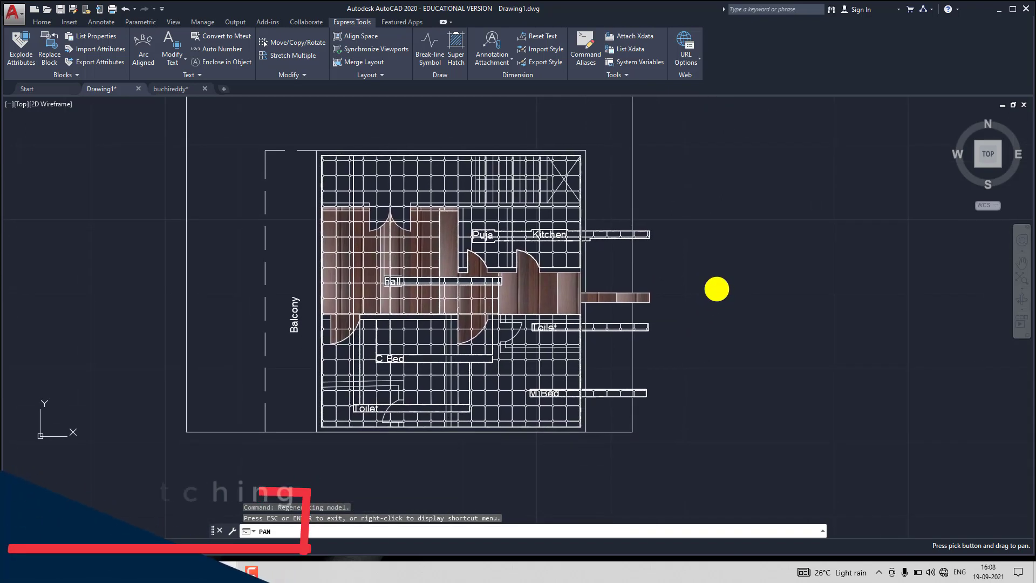
key("Escape")
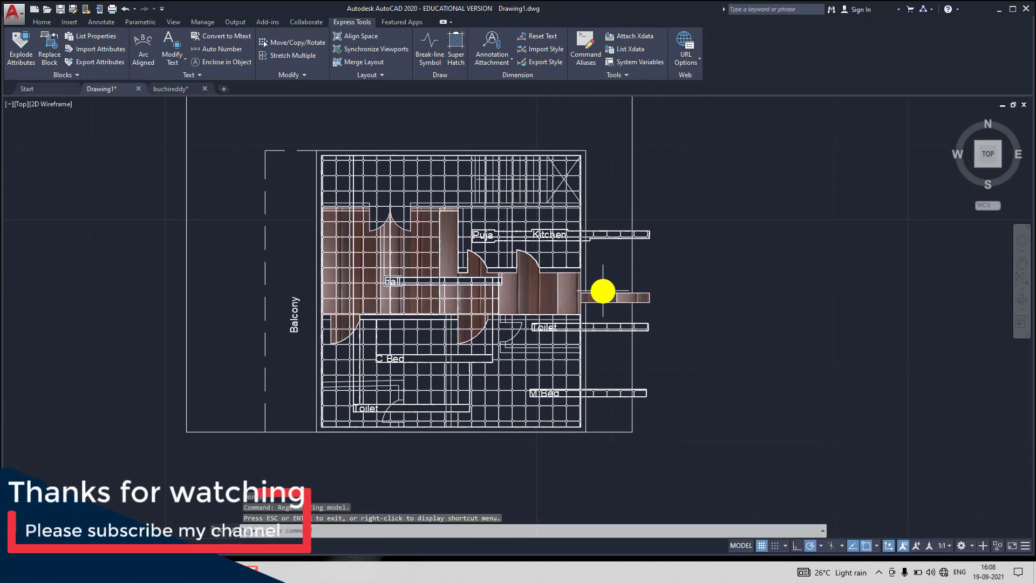